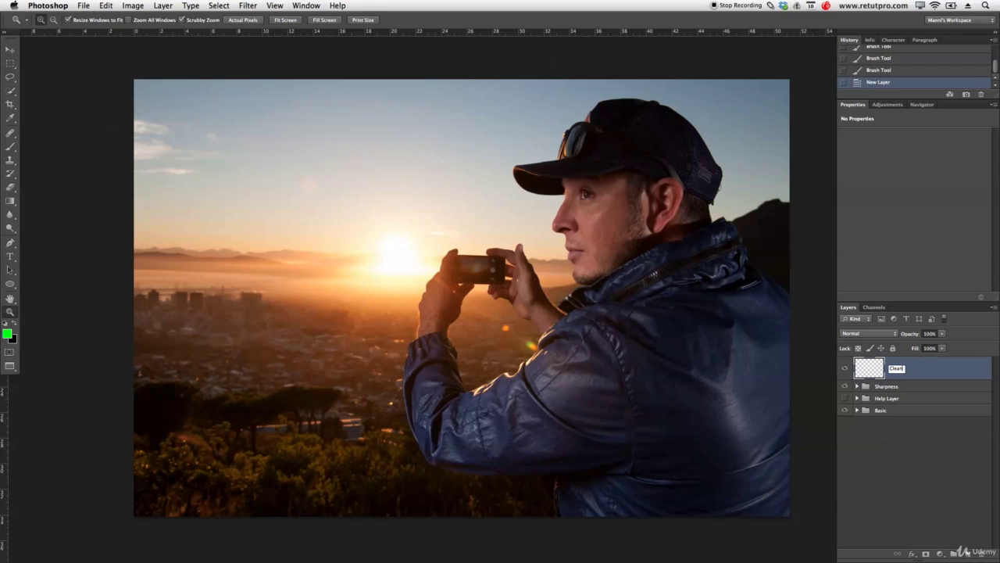
Name the new layer Cleanup and place it in a group named Clean up
key("Return")
key("super+g")
double_click(883, 362)
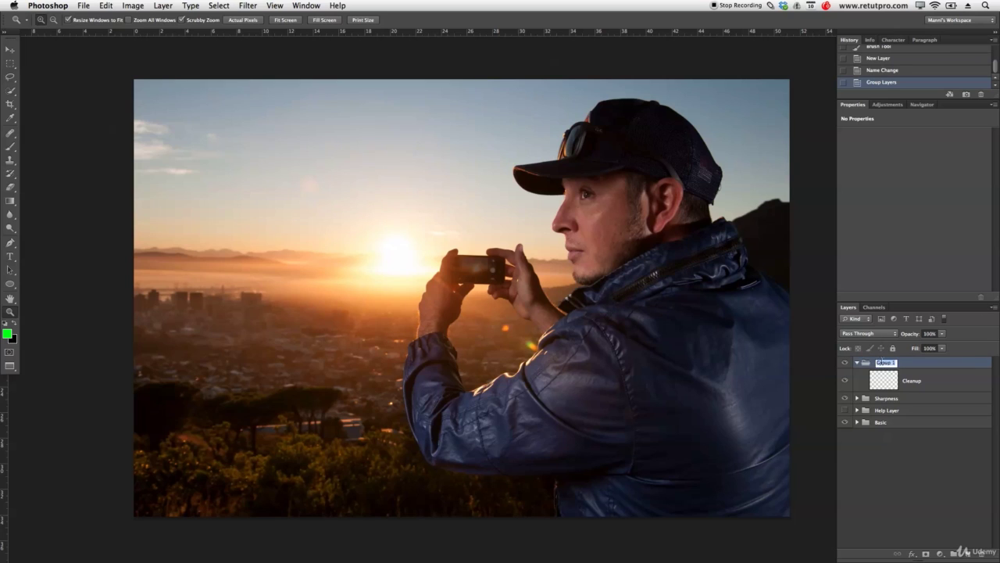
type("Vlean up")
key("Return")
left_click(896, 377)
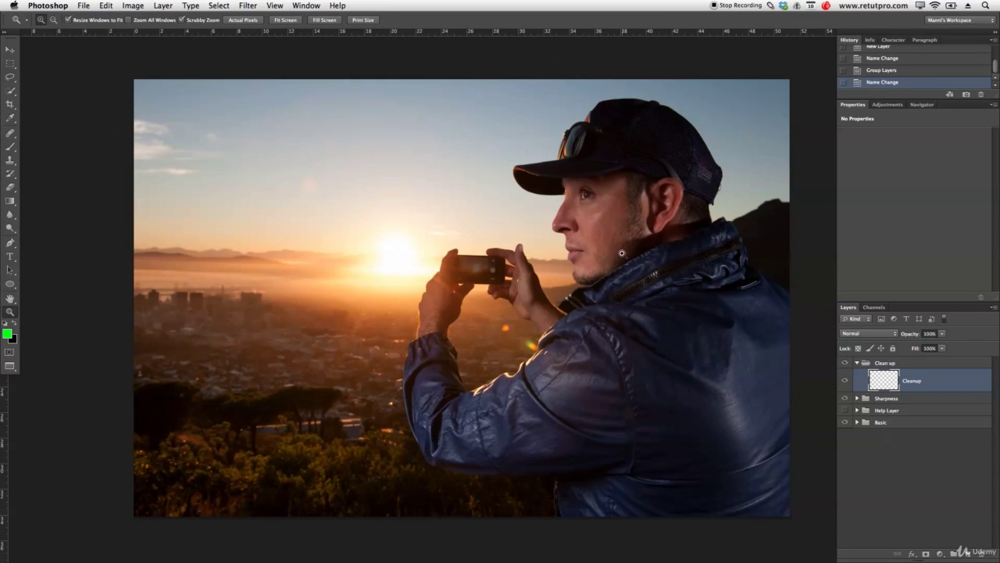
Set the foreground colour to white and the background colour to black
key("j")
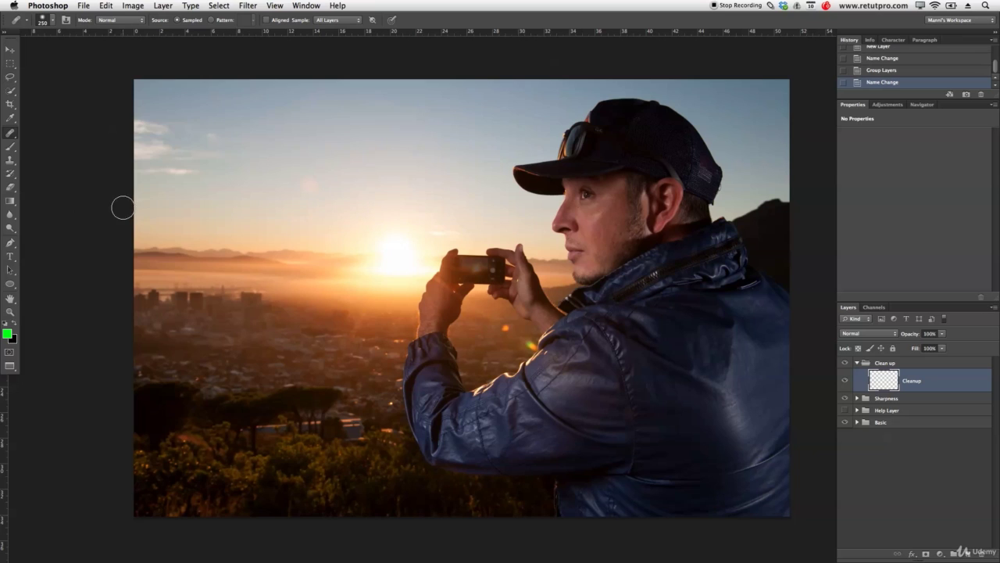
left_click(5, 324)
left_click(14, 323)
Get the Healing Brush ready for retouching the man's face, with its size reduced to 35 px
key("z")
left_click_drag(621, 227, 618, 277)
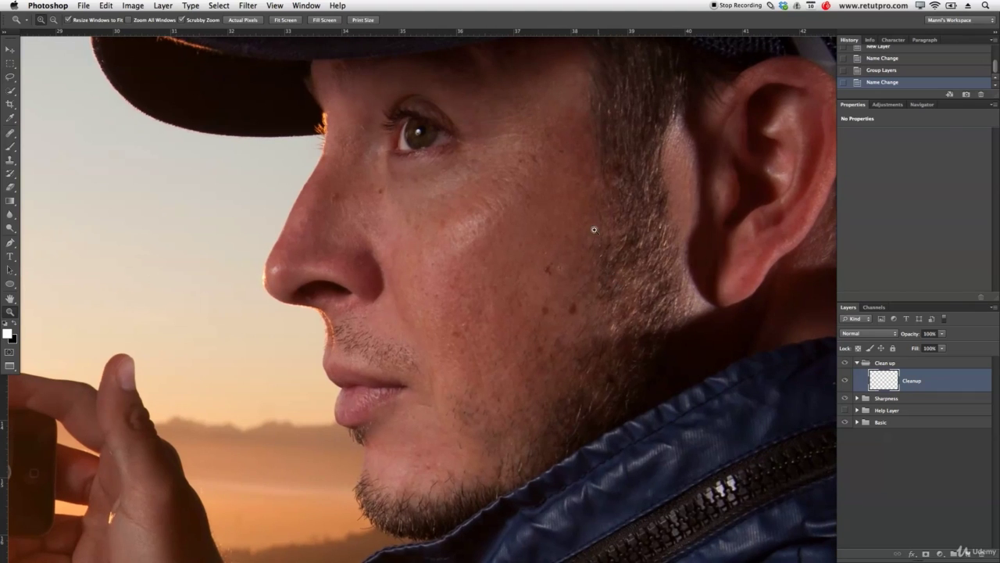
key("j")
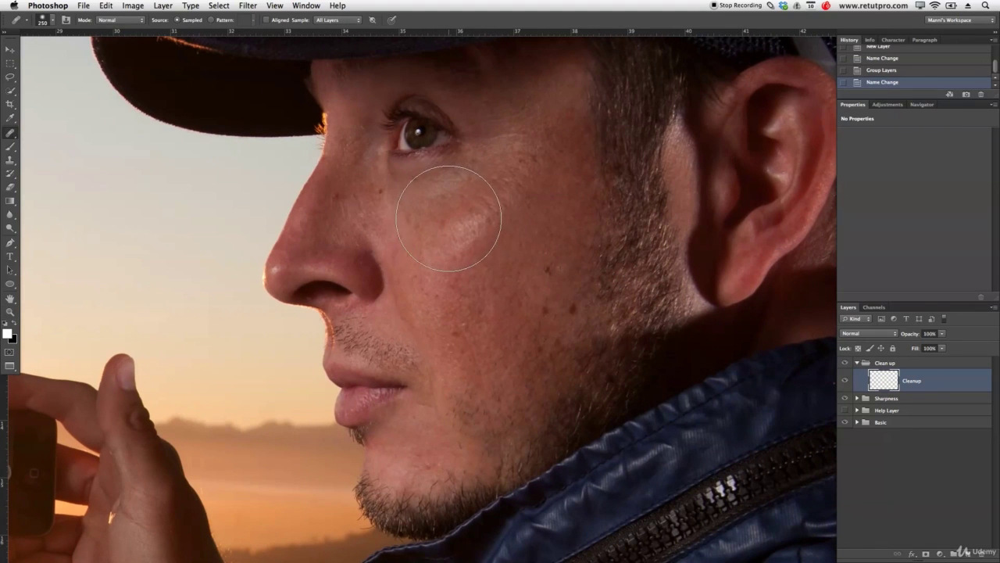
key("bracketleft")
key("bracketleft")
key("bracketleft")
key("bracketleft")
key("bracketleft")
key("bracketleft")
key("bracketleft")
key("bracketleft")
key("bracketleft")
key("bracketleft")
key("bracketleft")
Switch the Healing Brush sampling to Current Layer and back to All Layers
left_click(336, 19)
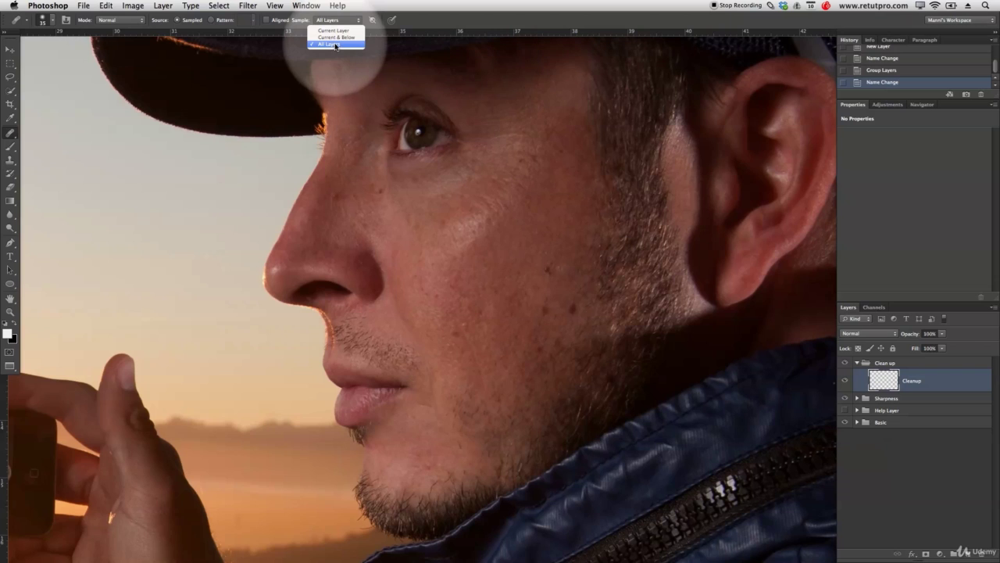
left_click(332, 31)
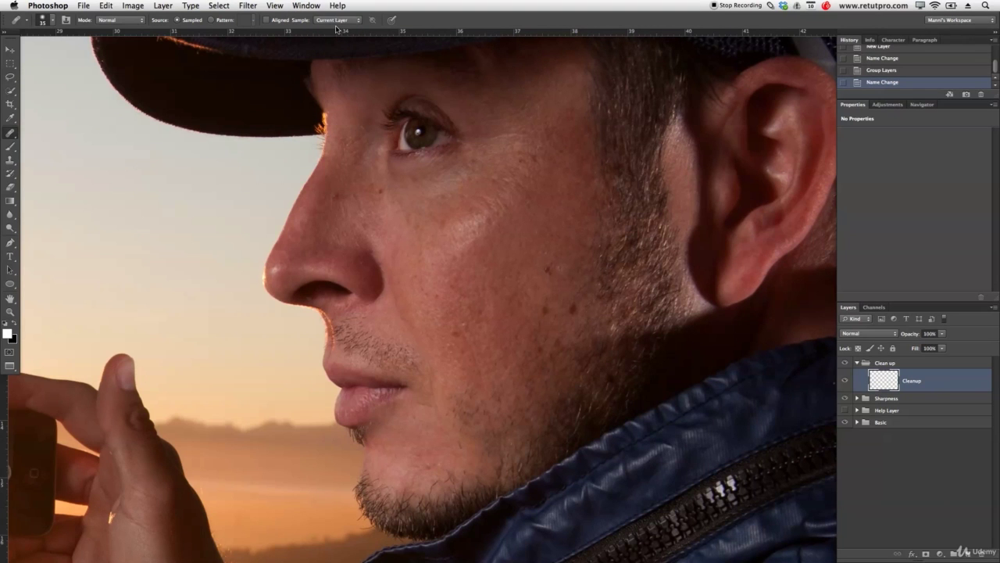
left_click(341, 22)
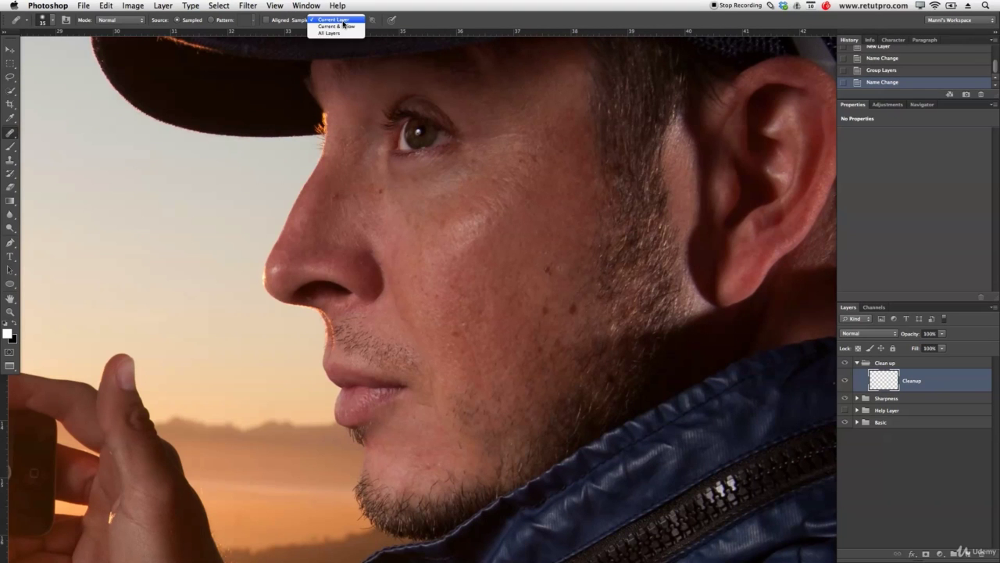
left_click(342, 33)
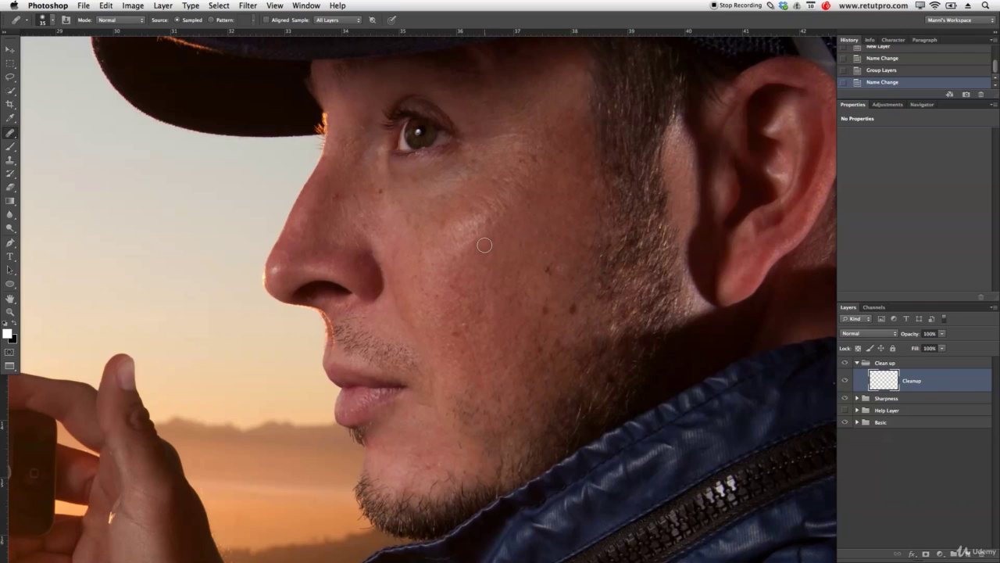
Heal the small blemishes on the upper cheek and beside the outer corner of the eye, using clean skin sampled nearby
key("bracketleft")
key("bracketright")
left_click(563, 229, "alt")
left_click(547, 252)
left_click(536, 231)
left_click(508, 169, "alt")
left_click(521, 160)
left_click(528, 150, "alt")
left_click(534, 159)
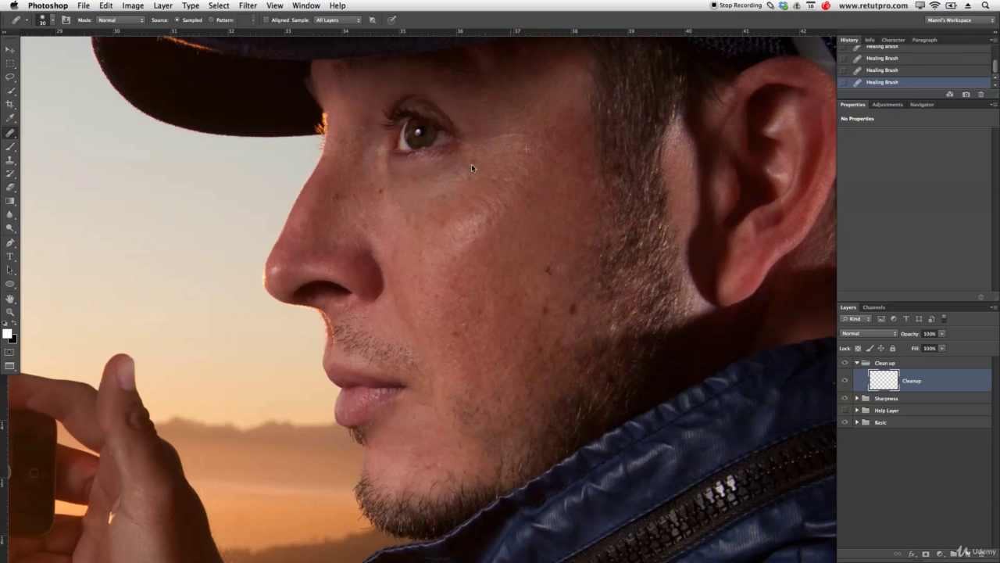
Heal the spots on the side of the nose and the adjoining inner cheek with nearby sampled skin
left_click(343, 179, "alt")
left_click(354, 194)
left_click(374, 202, "alt")
left_click(369, 221)
left_click(386, 210, "alt")
left_click(413, 248, "alt")
left_click(413, 232, "alt")
left_click(408, 268, "alt")
left_click(417, 273)
left_click(419, 285, "alt")
left_click(435, 284)
Heal the dark moles on the middle of the cheek in front of the beard line, resampling clean skin between spots
left_click(548, 270)
left_click(538, 290, "alt")
left_click(545, 313)
left_click(564, 296, "alt")
left_click(572, 312)
left_click(560, 267)
left_click(545, 305, "alt")
left_click(537, 348)
Heal the marks around the nostril crease and near the bridge of the nose
mouse_move(580, 127)
left_mouse_down()
mouse_move(582, 184)
mouse_move(583, 140)
left_mouse_up()
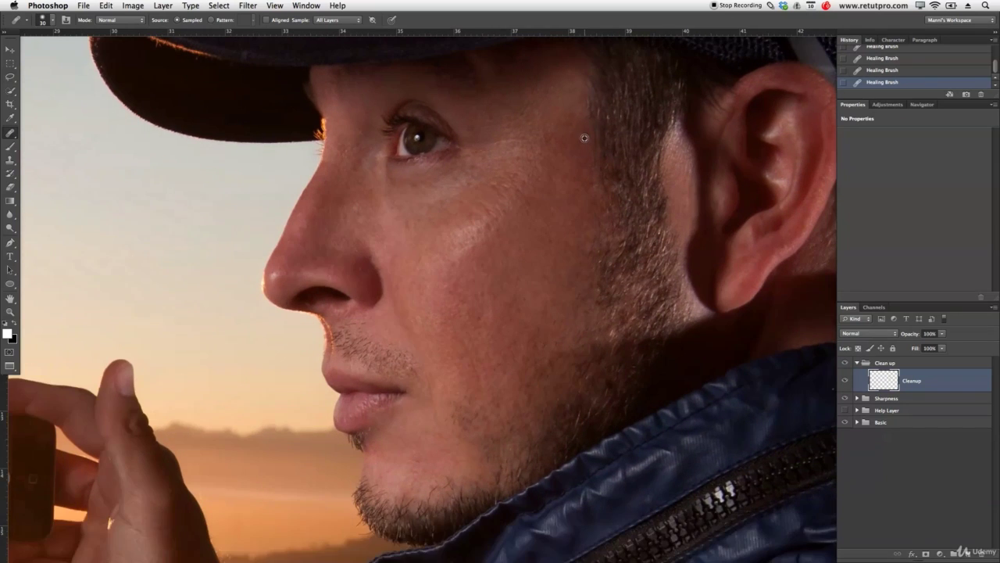
left_click(356, 257, "alt")
left_click(361, 271)
left_click(352, 258, "alt")
left_click(363, 264)
left_click(360, 255, "alt")
left_click(375, 249)
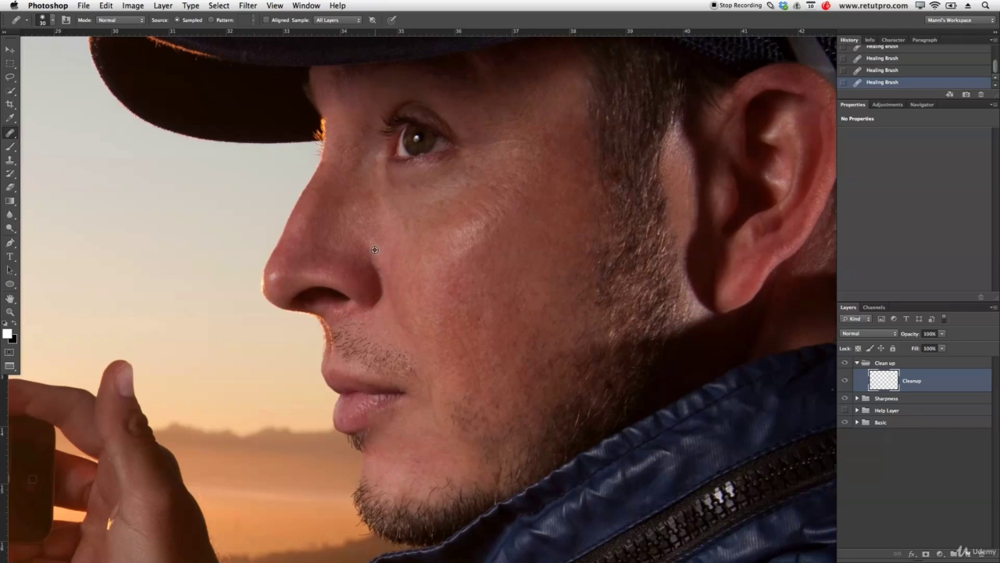
left_click(358, 172, "alt")
left_click(360, 164)
Heal the remaining blemishes on the cheek and on the chin above the beard
left_click(436, 273, "alt")
left_click(453, 290)
scroll(471, 444, "down", 4)
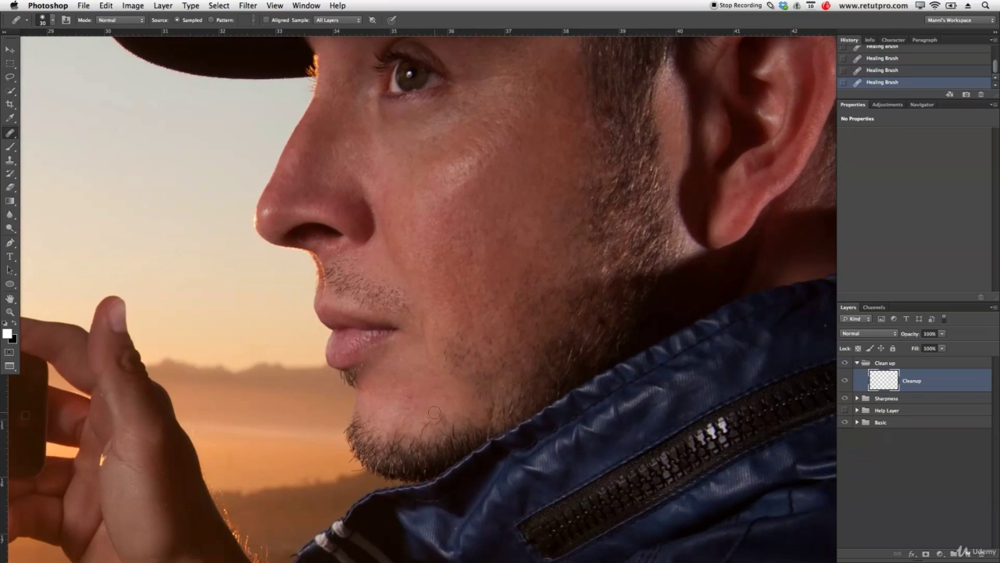
left_click(426, 414, "alt")
left_click(441, 421)
Try to remove the loose thread at the back edge of the cap with the Healing Brush
left_click_drag(675, 200, 486, 337)
left_click_drag(659, 358, 522, 455)
left_click(682, 282, "alt")
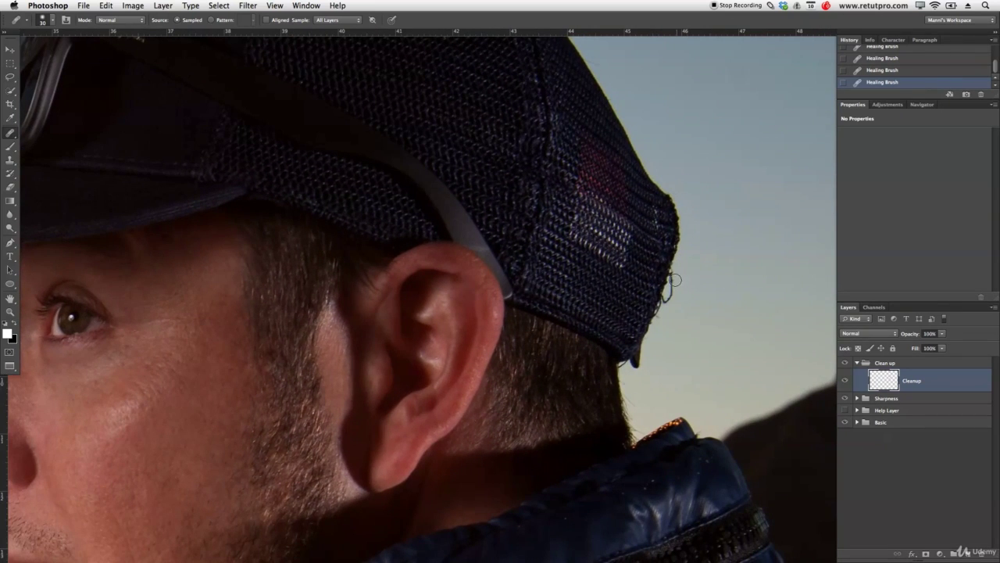
left_click_drag(671, 278, 668, 301)
left_click_drag(673, 286, 667, 297)
mouse_move(676, 279)
left_mouse_down()
mouse_move(666, 302)
mouse_move(672, 291)
left_mouse_up()
key("super+z")
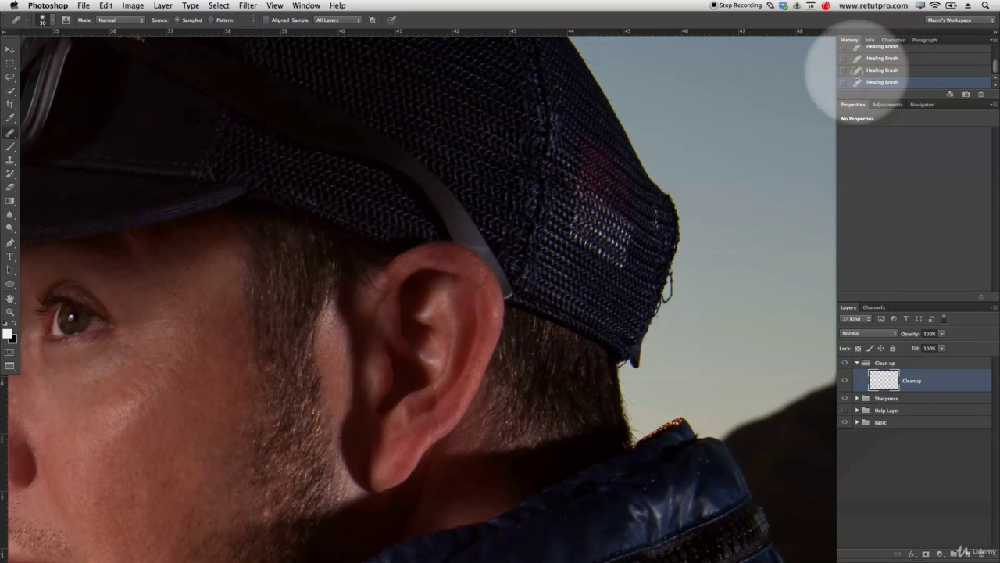
Set the Clone Stamp to sample All Layers and clone sky over the loose thread at the cap's back edge with a 30 px brush
key("s")
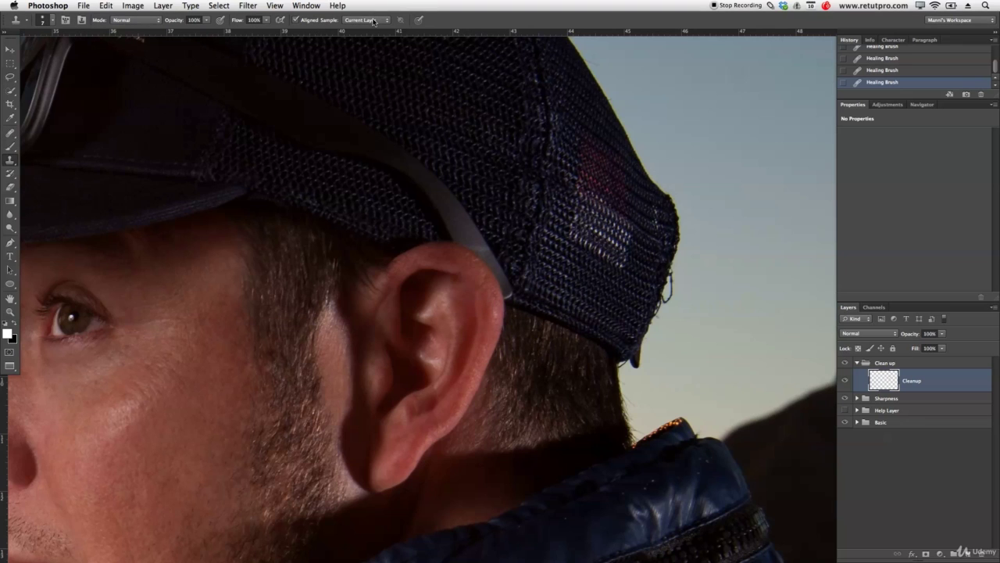
left_click(375, 21)
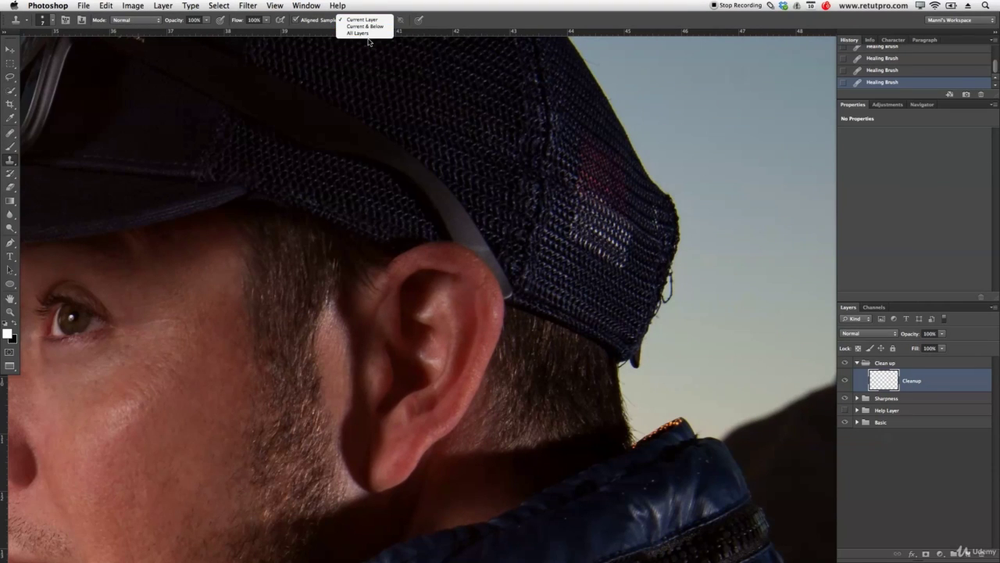
left_click(369, 33)
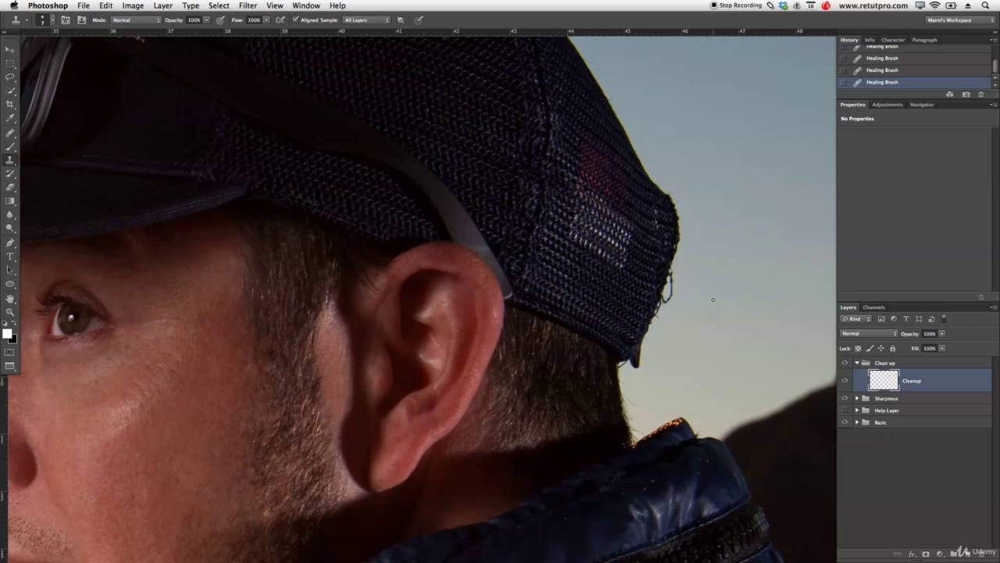
key("bracketright")
key("bracketright")
left_click(689, 292, "alt")
left_click_drag(677, 273, 668, 300)
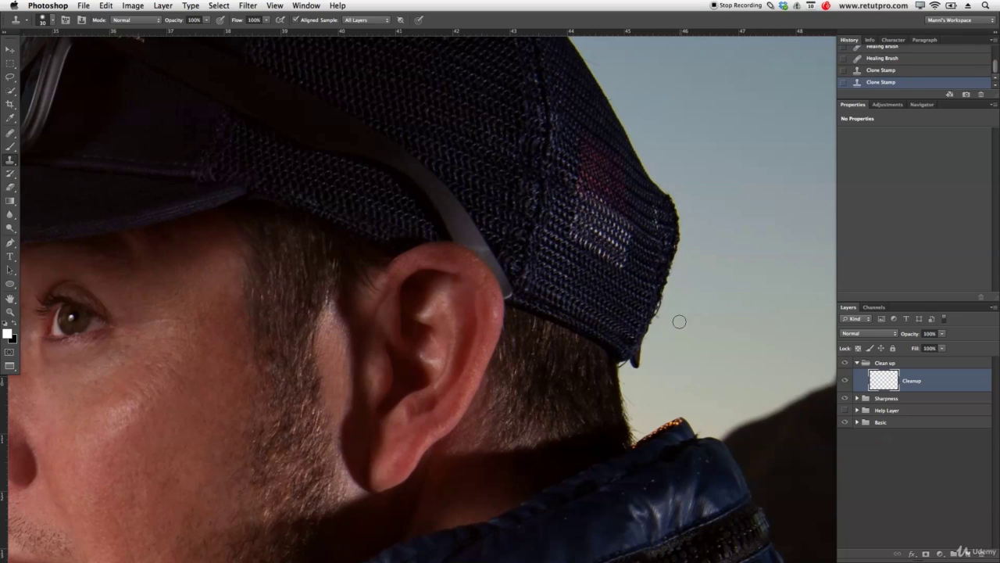
Reduce the Clone Stamp to 9 px and clone sky over the small stray fibres lower on the cap's back edge
mouse_move(674, 329)
left_mouse_down()
mouse_move(684, 326)
mouse_move(688, 224)
mouse_move(679, 415)
left_mouse_up()
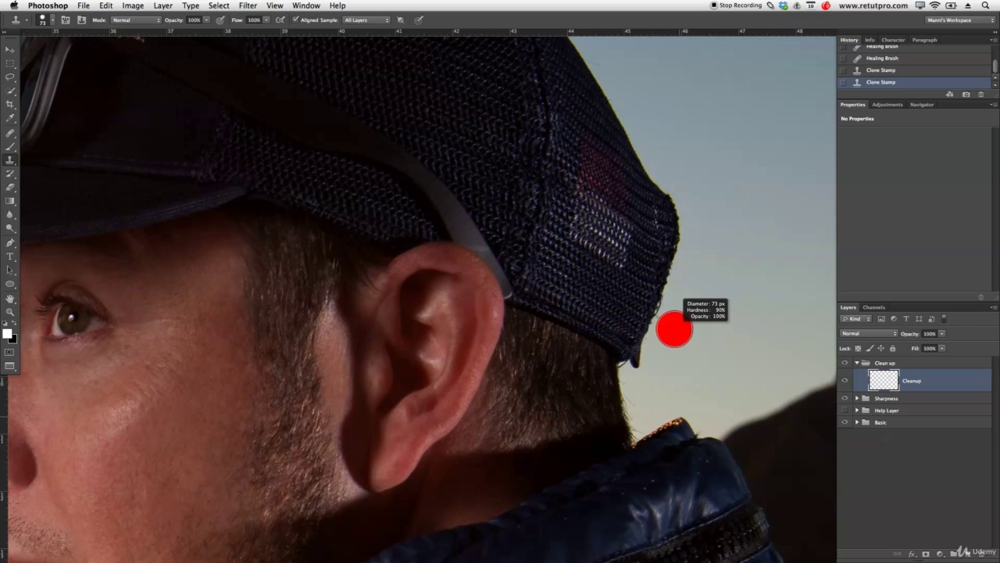
key("bracketleft")
key("bracketleft")
key("bracketleft")
key("bracketleft")
key("bracketleft")
key("bracketleft")
key("bracketleft")
key("bracketleft")
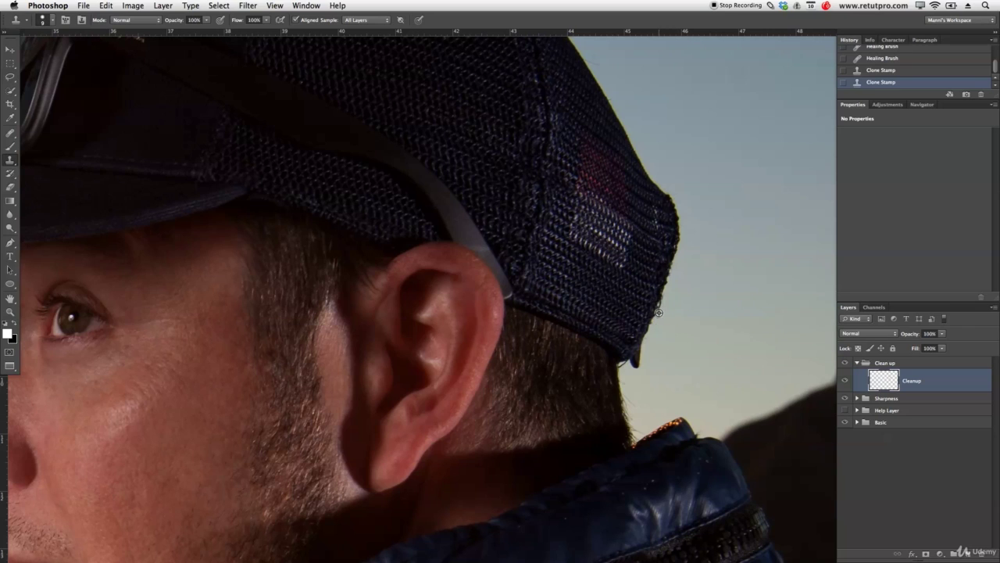
left_click(672, 313)
left_click_drag(658, 311, 660, 321)
Heal the dark dust spot in the sky behind the cap with a 60 px Healing Brush
left_click_drag(722, 263, 569, 509)
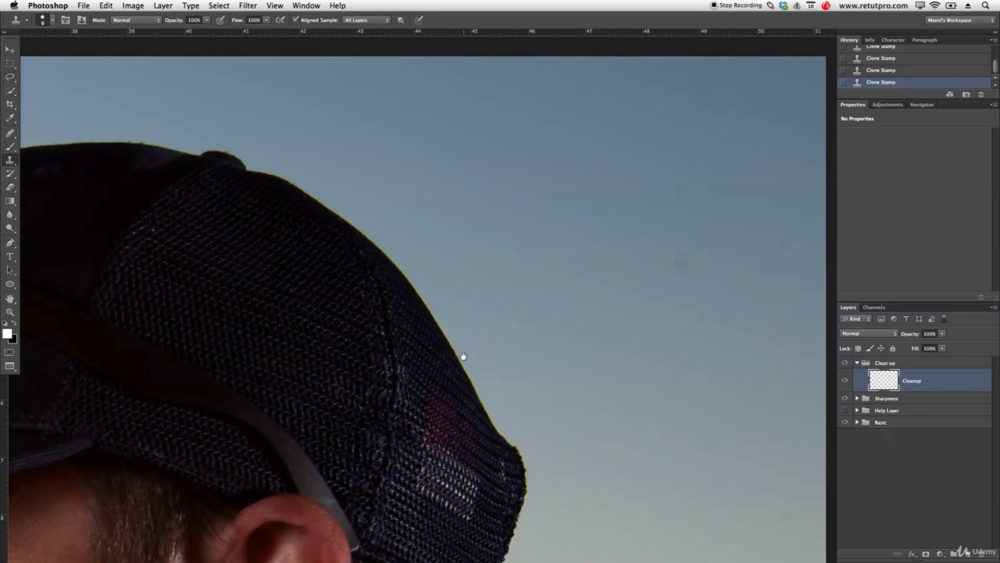
left_click_drag(558, 313, 488, 286)
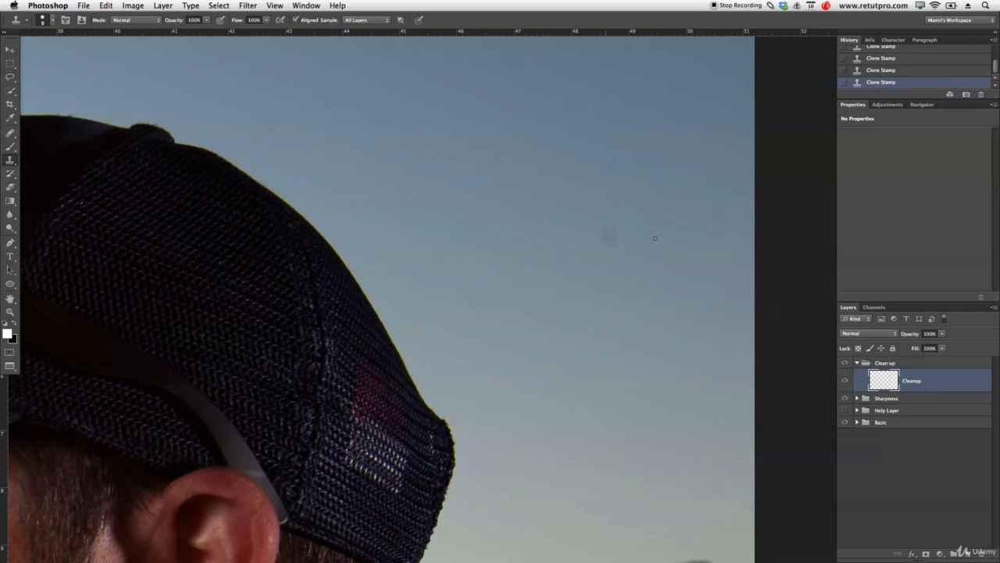
key("j")
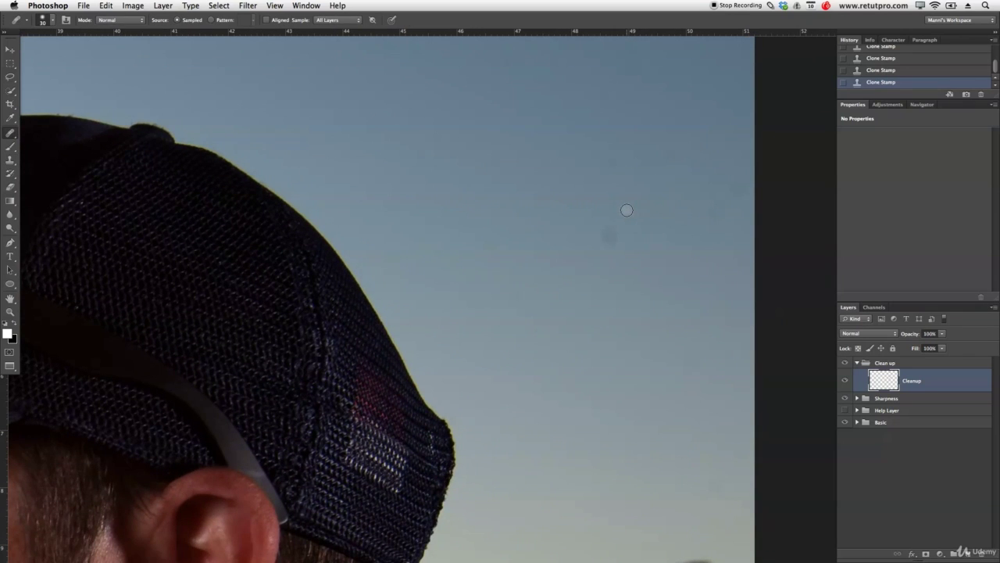
key("bracketright")
key("bracketright")
key("bracketright")
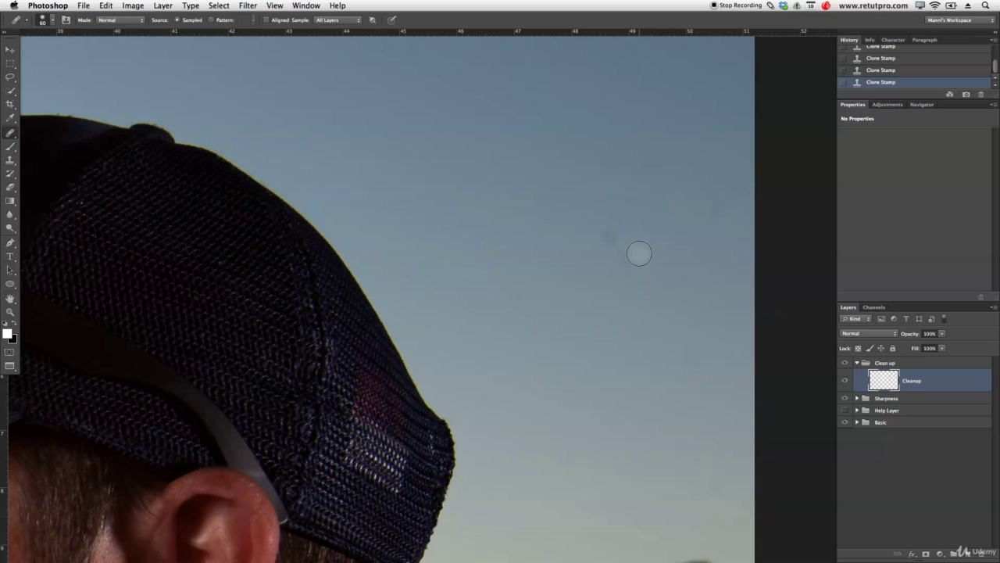
left_click(626, 280, "alt")
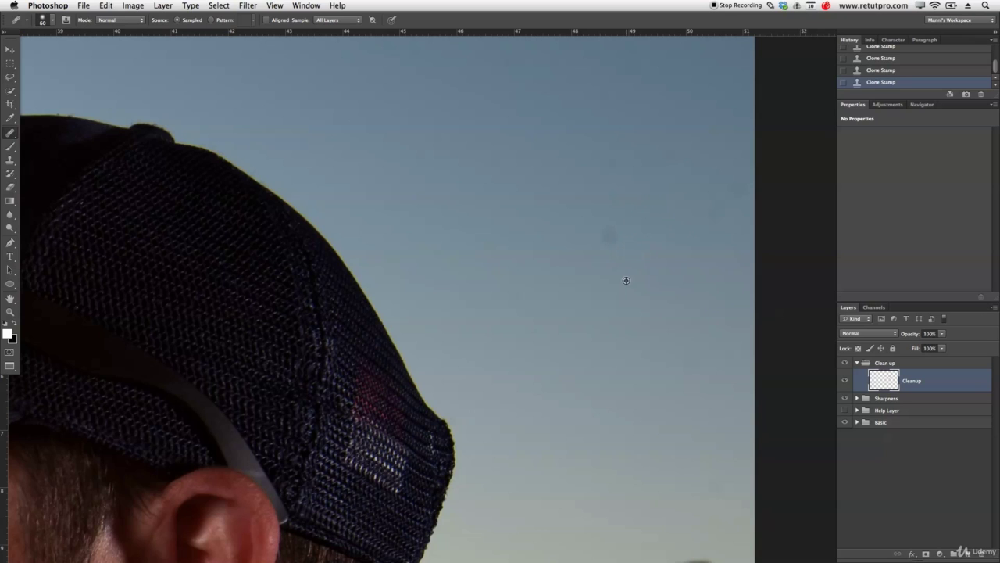
left_click(609, 234)
Heal the fainter dust spots in the upper sky near the photo's edge, sampling clean sky beside each
left_click(708, 209, "alt")
left_click(698, 182)
left_click(742, 191, "alt")
left_click_drag(716, 182, 689, 177)
left_click(642, 167, "alt")
left_click(656, 156)
left_click(612, 160, "alt")
left_click(649, 164, "alt")
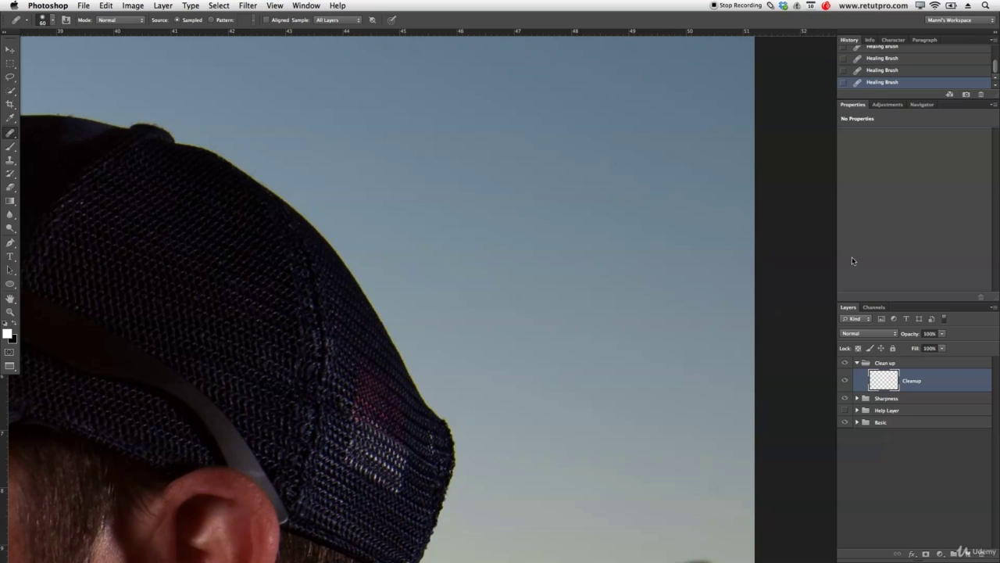
Add a Curves adjustment layer above the Cleanup layer and pull its curve down to darken the image
left_click(891, 104)
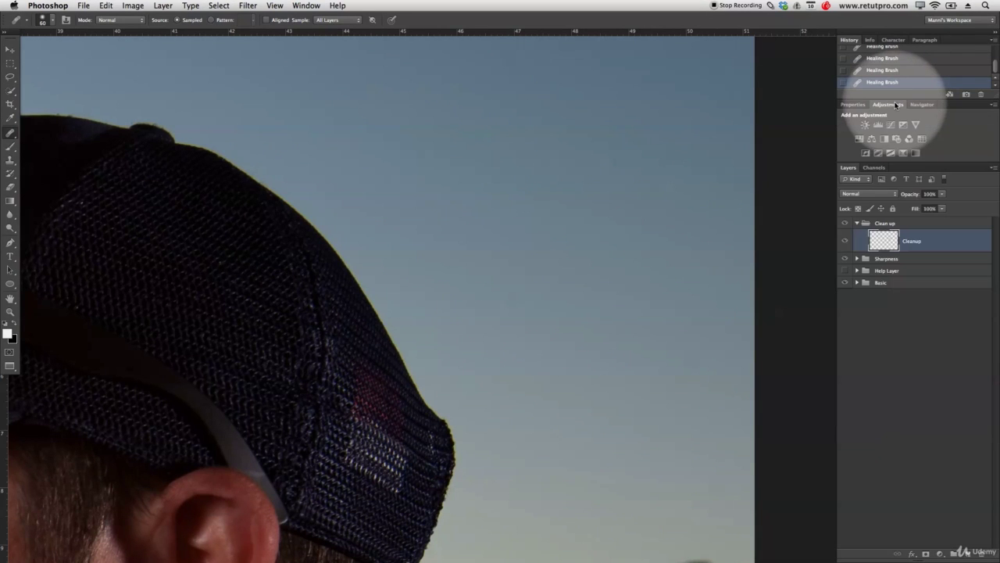
left_click(890, 125)
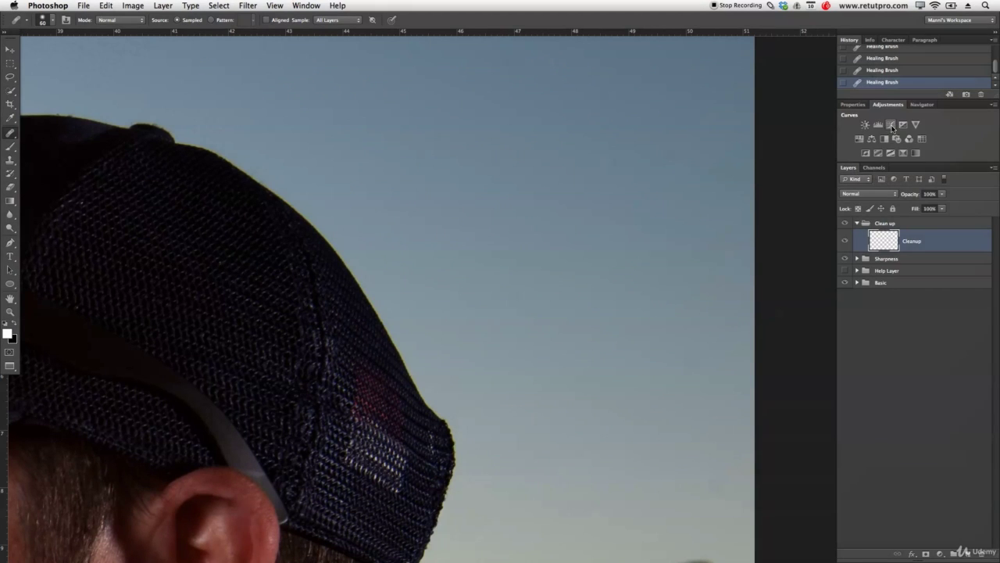
left_click_drag(894, 248, 902, 259)
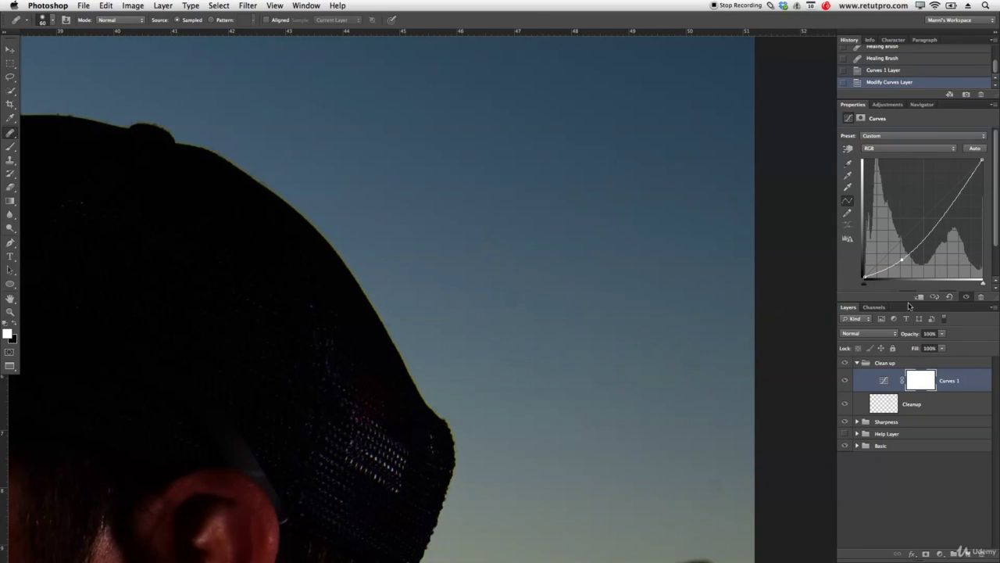
Rename the Curves adjustment layer as Help Layer
double_click(950, 380)
type("Help Layer")
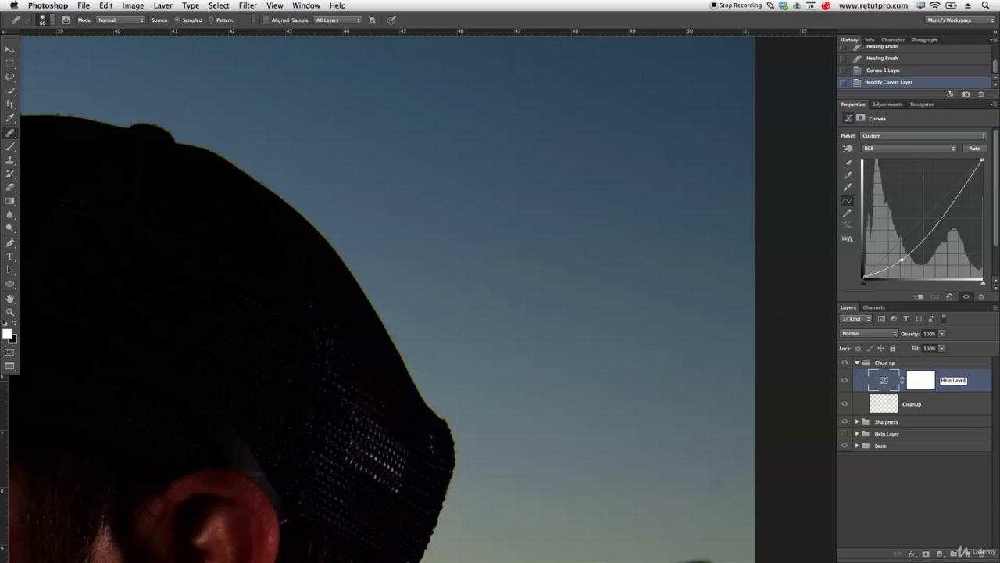
key("Return")
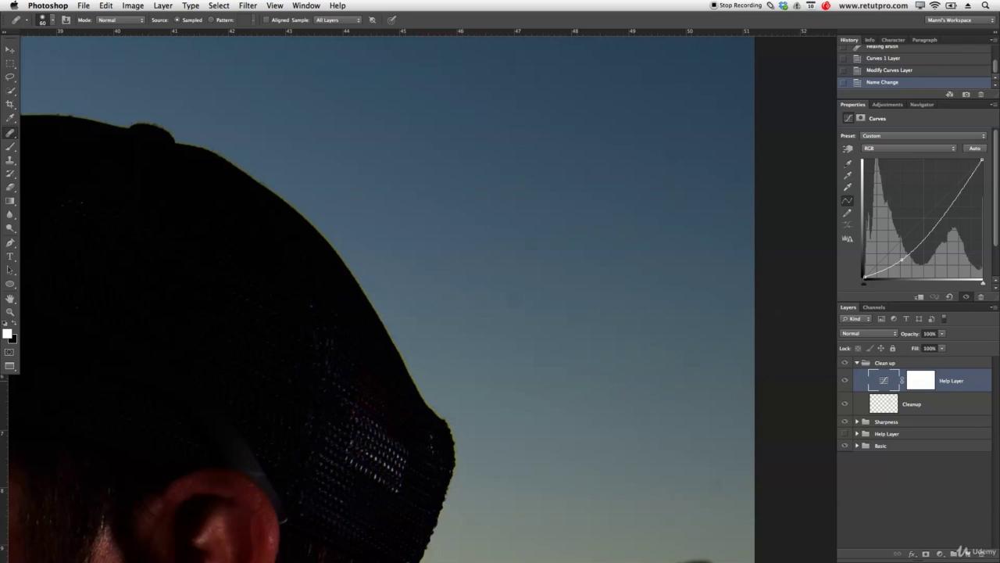
Compare the photo with the Curves help layer hidden and shown, and examine the sky for remaining dust spots
left_click(845, 382)
left_click(844, 381)
left_click_drag(766, 384, 748, 299)
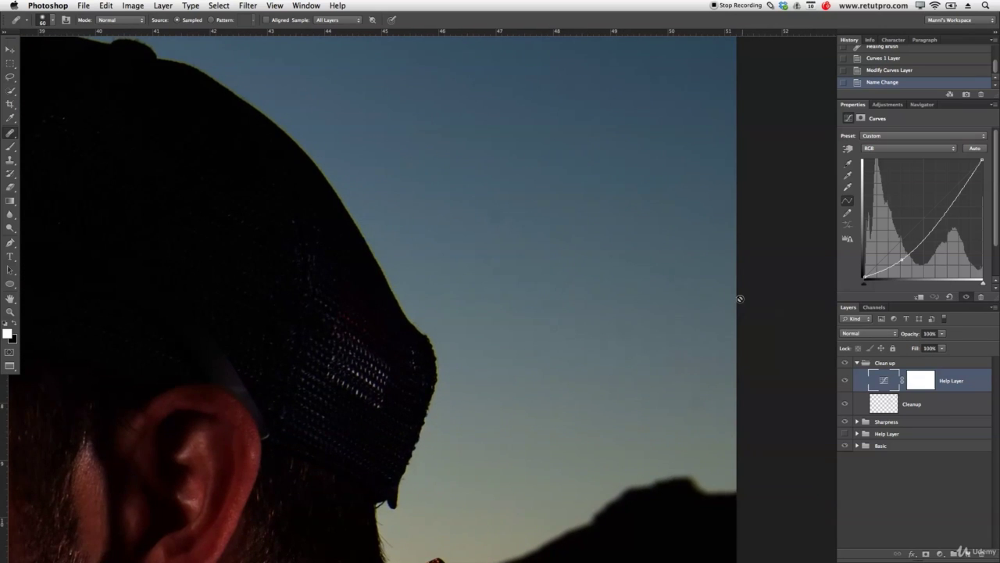
key("z")
left_click_drag(635, 302, 580, 304)
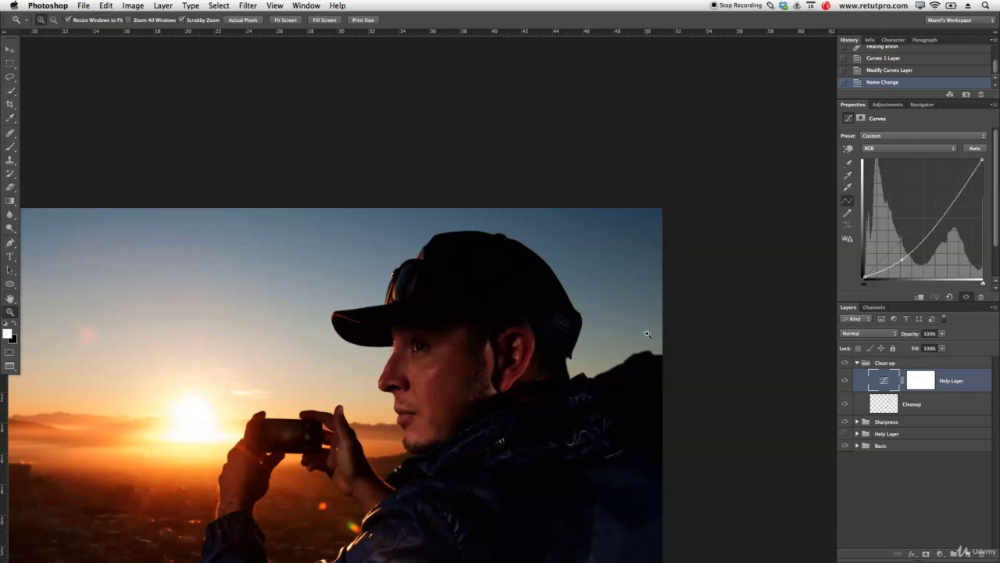
mouse_move(627, 320)
left_mouse_down()
mouse_move(663, 342)
mouse_move(688, 321)
left_mouse_up()
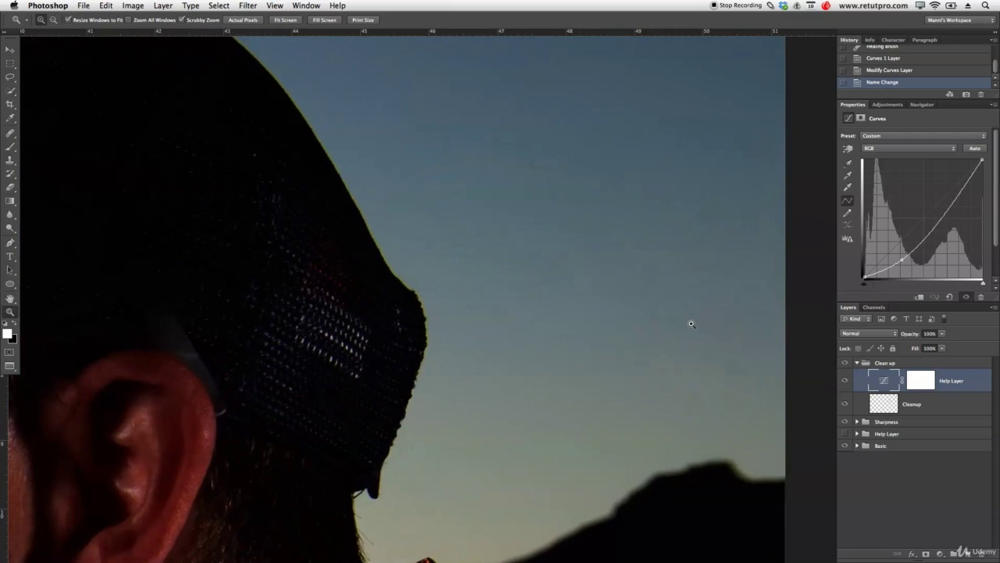
Select the Cleanup layer and heal a dust spot in the upper sky beside the cap with the Healing Brush
key("s")
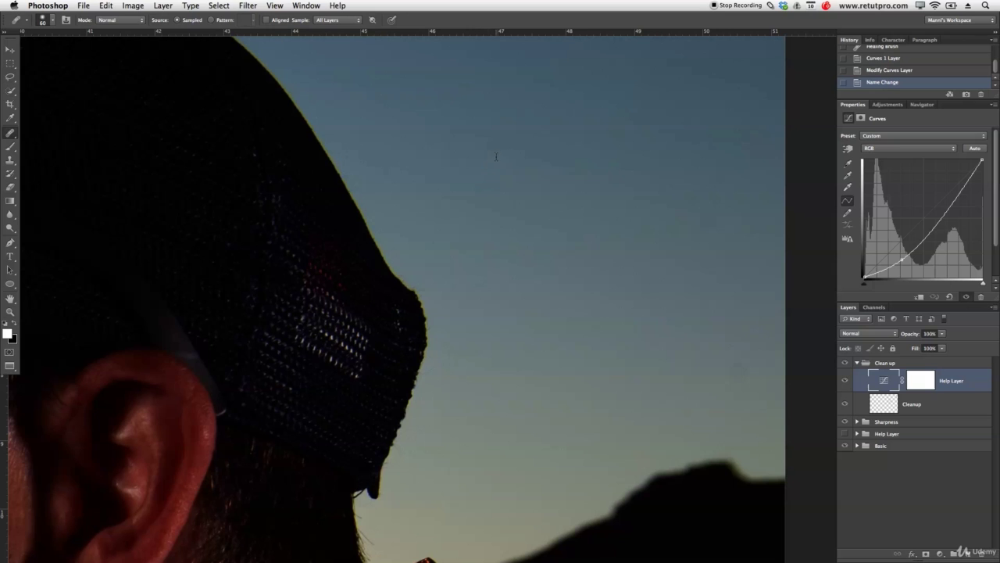
left_click(496, 157)
key("Return")
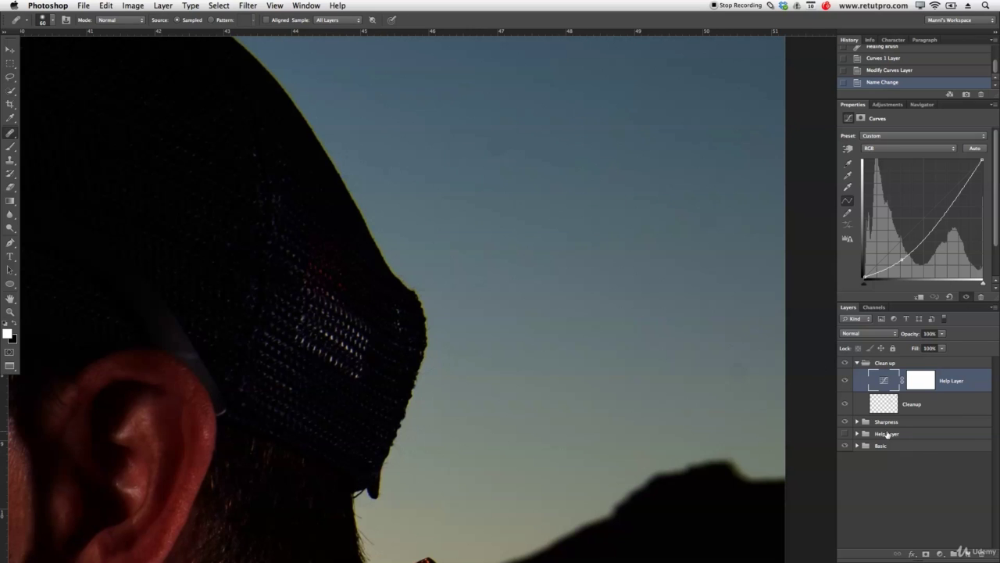
left_click(915, 405)
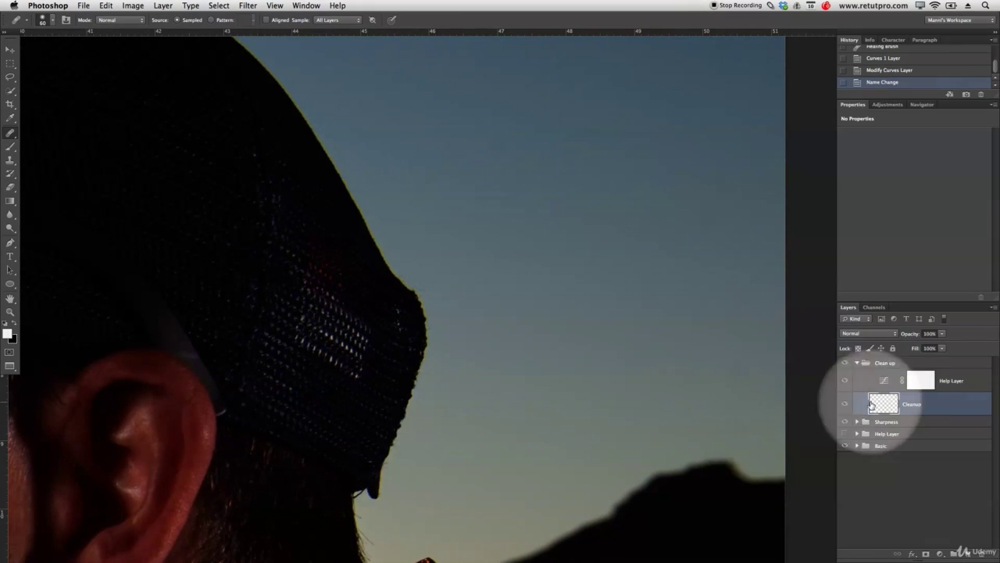
left_click(494, 149)
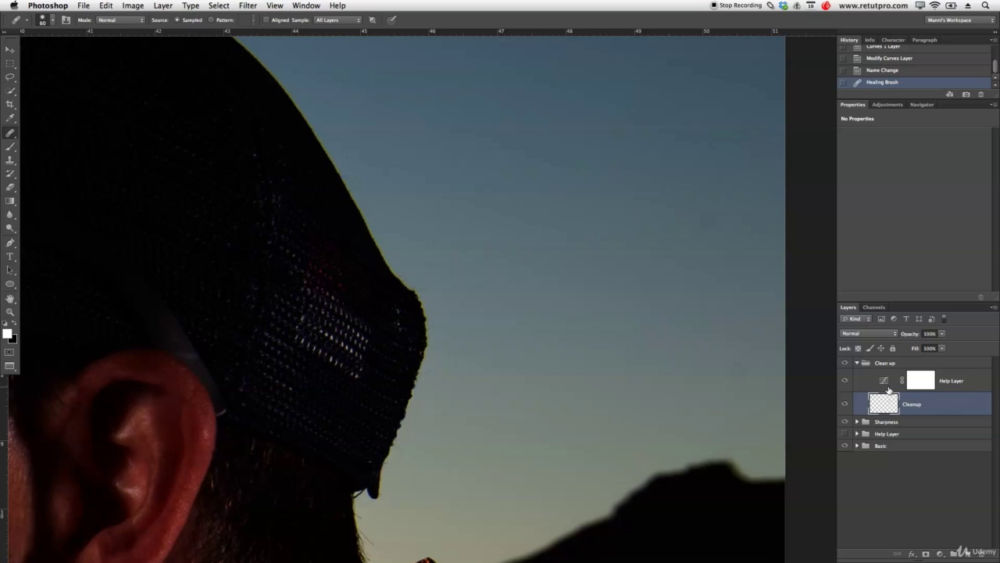
Hide the Curves help layer and heal the dust spots in the sky behind the cap on the Cleanup layer, sampling clean sky nearby
left_click(896, 384)
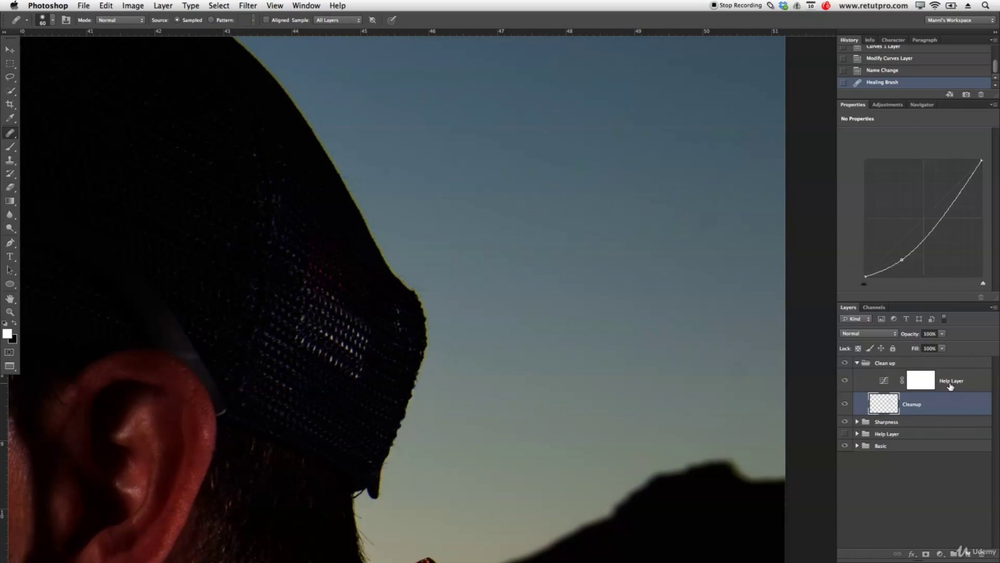
left_click(846, 382)
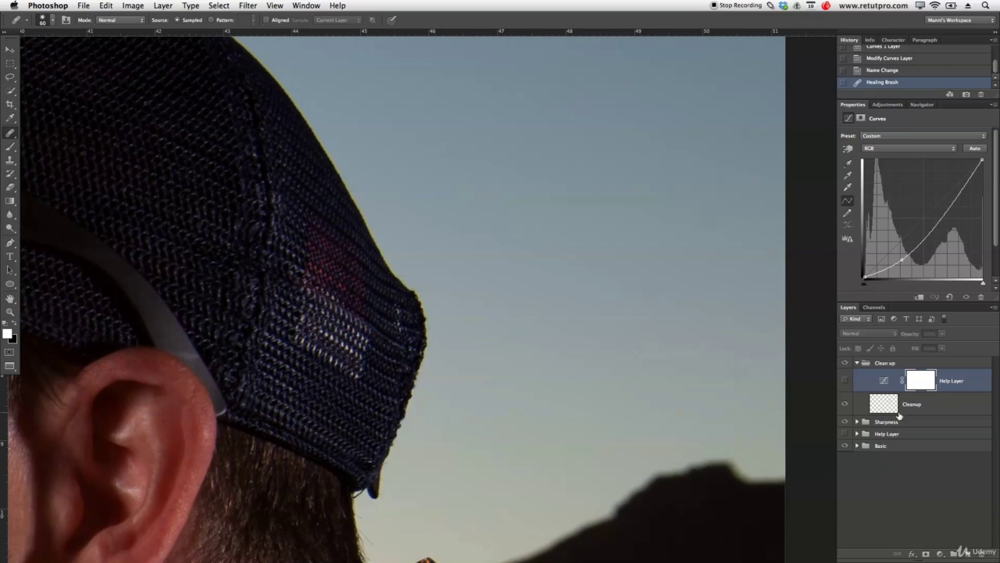
left_click(899, 414)
left_click(686, 360, "alt")
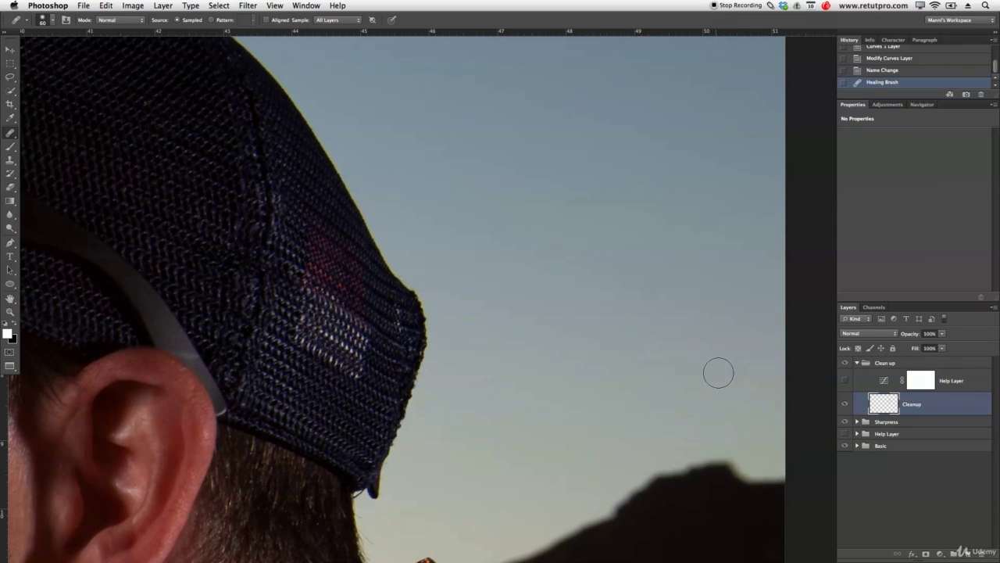
left_click_drag(719, 373, 735, 373)
left_click(659, 302, "alt")
left_click_drag(653, 285, 660, 290)
left_click(661, 294)
Compare the sky behind the cap with the Curves help layer hidden and shown, and examine the rest of the sky for dust spots
left_click(852, 380)
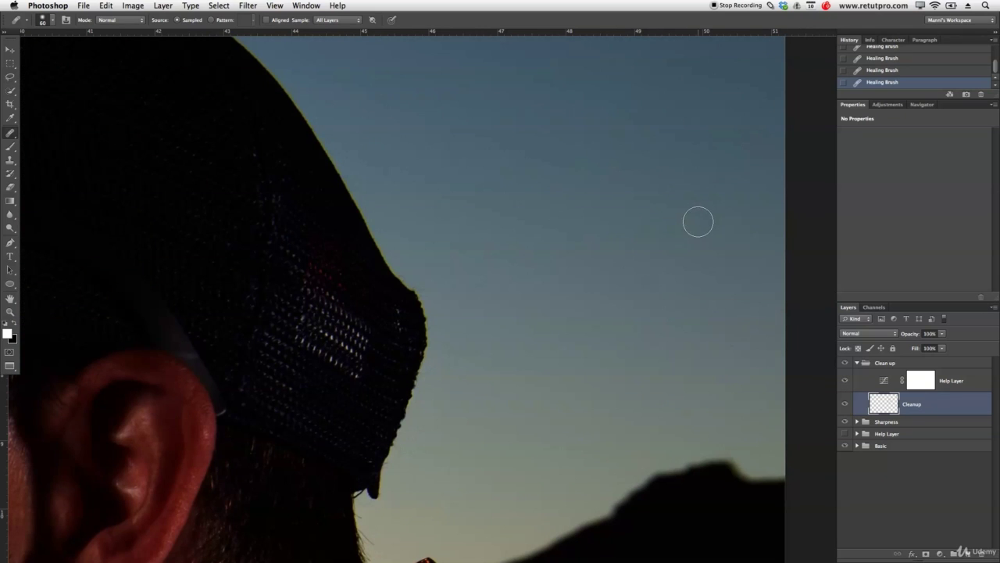
left_click(844, 381)
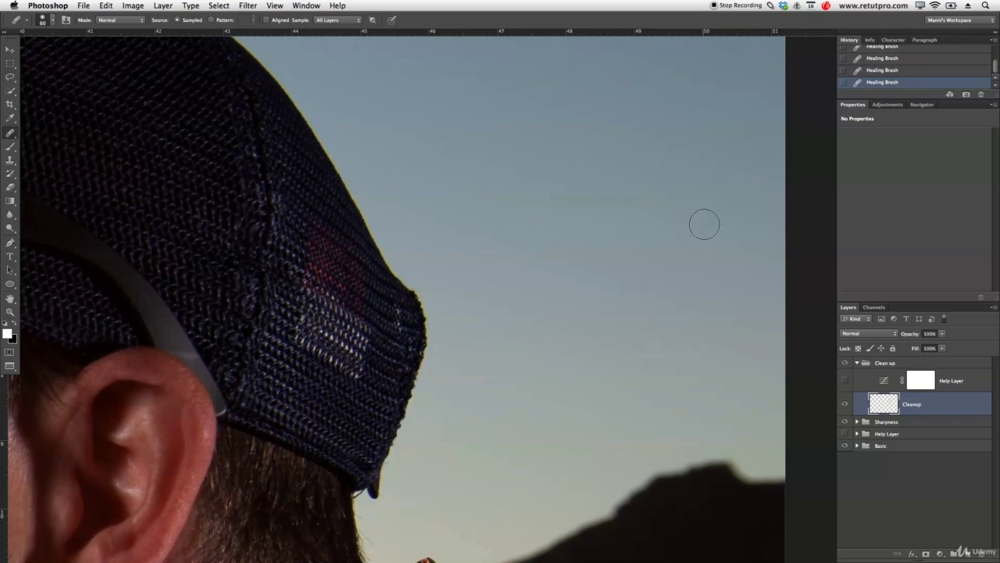
left_click(845, 380)
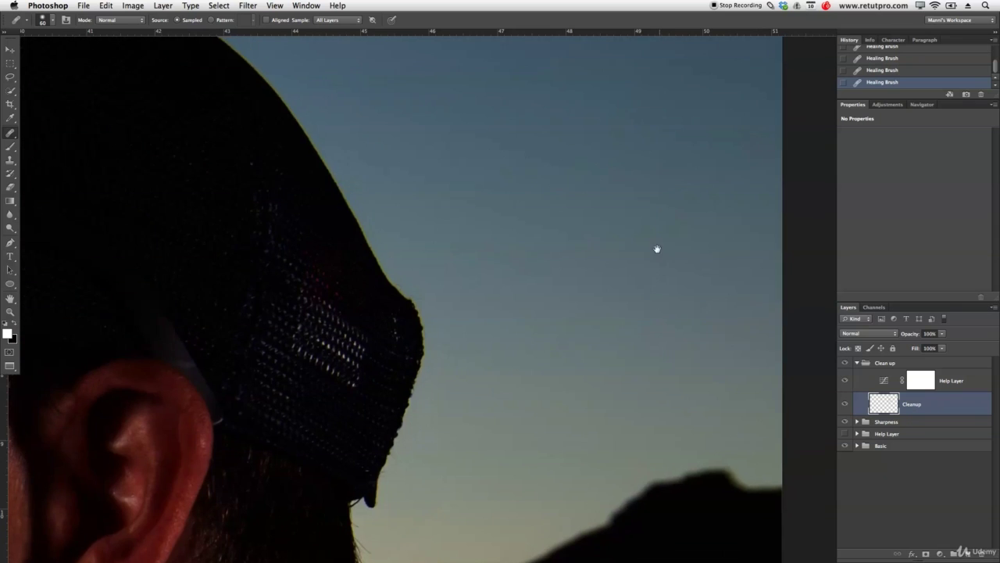
scroll(643, 495, "up", 10)
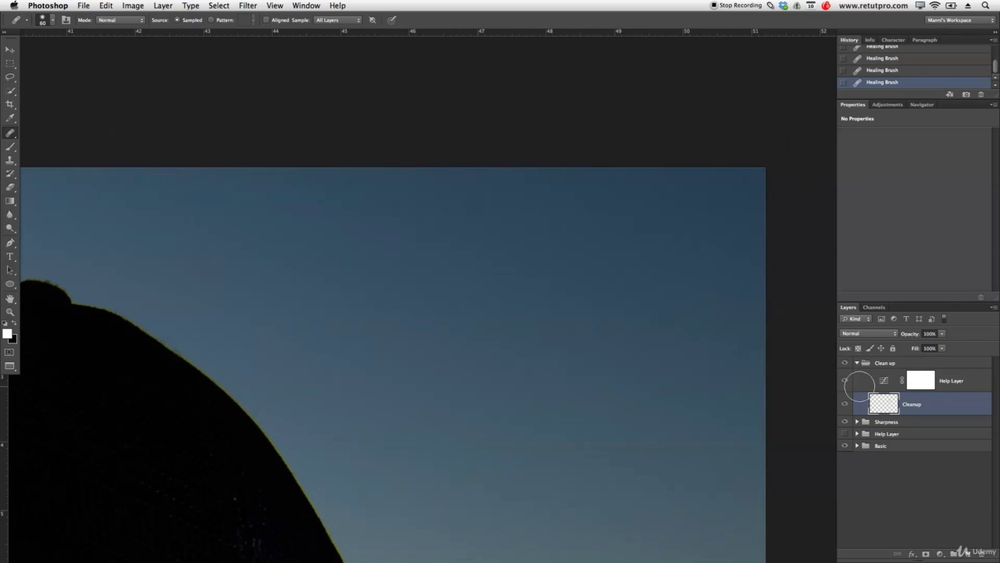
left_click(844, 381)
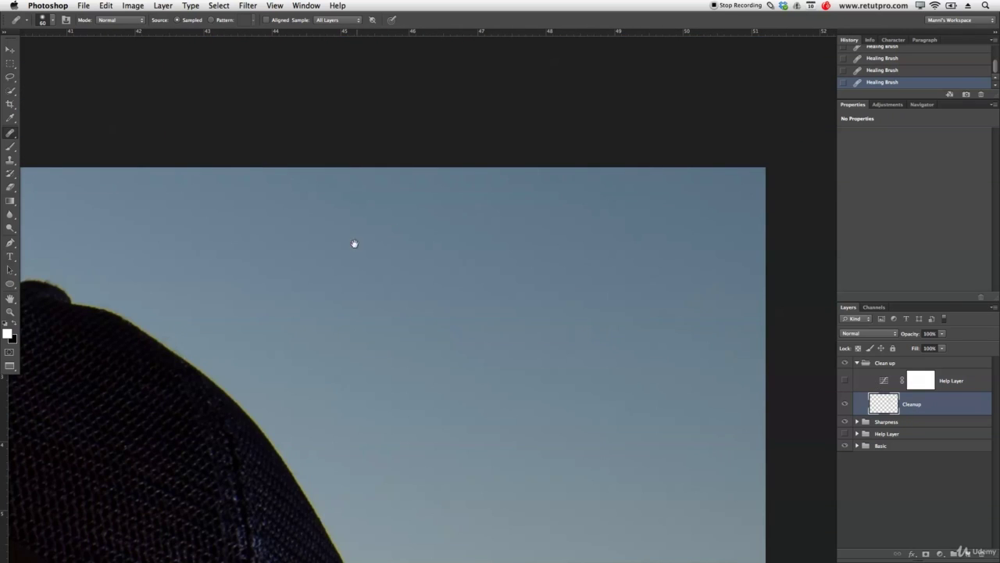
left_click_drag(353, 243, 685, 243)
left_click_drag(292, 266, 710, 251)
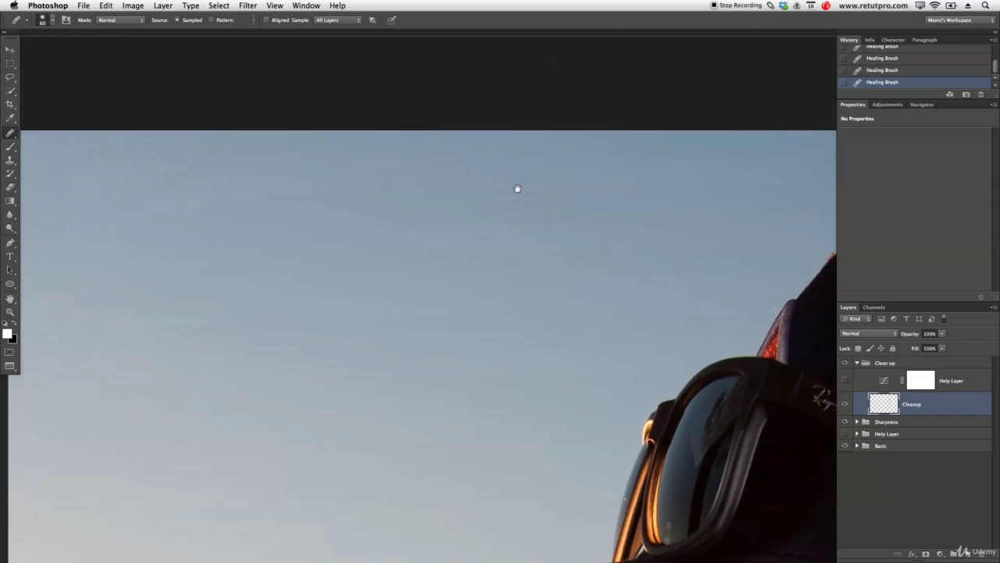
left_click_drag(518, 188, 648, 94)
left_click_drag(440, 317, 596, 184)
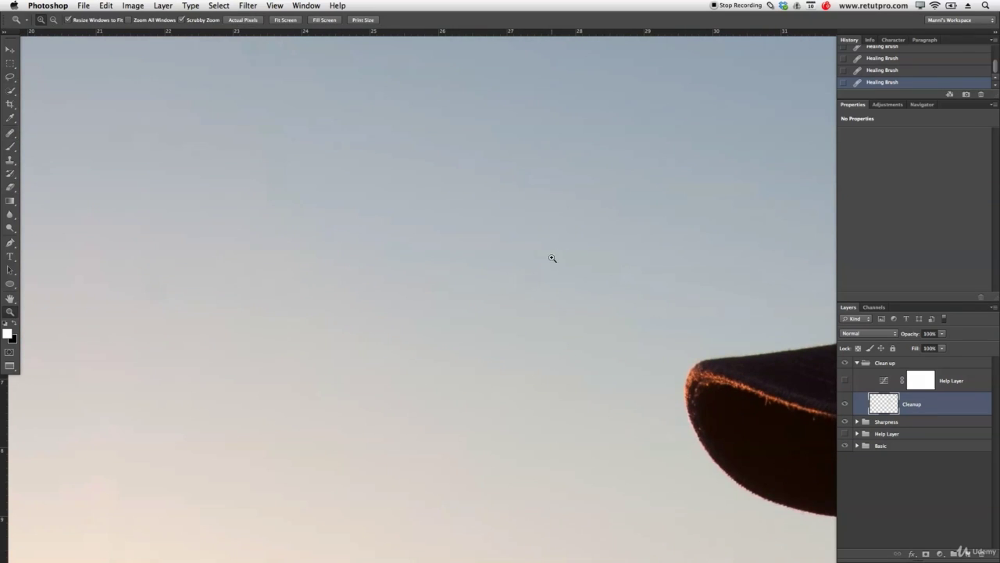
left_click_drag(551, 257, 494, 272)
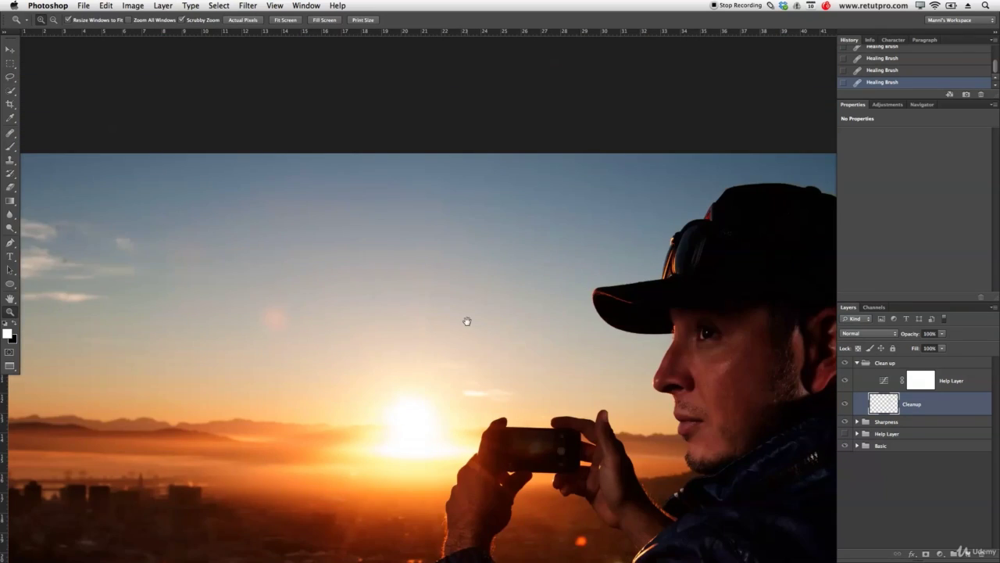
left_click_drag(241, 277, 458, 263)
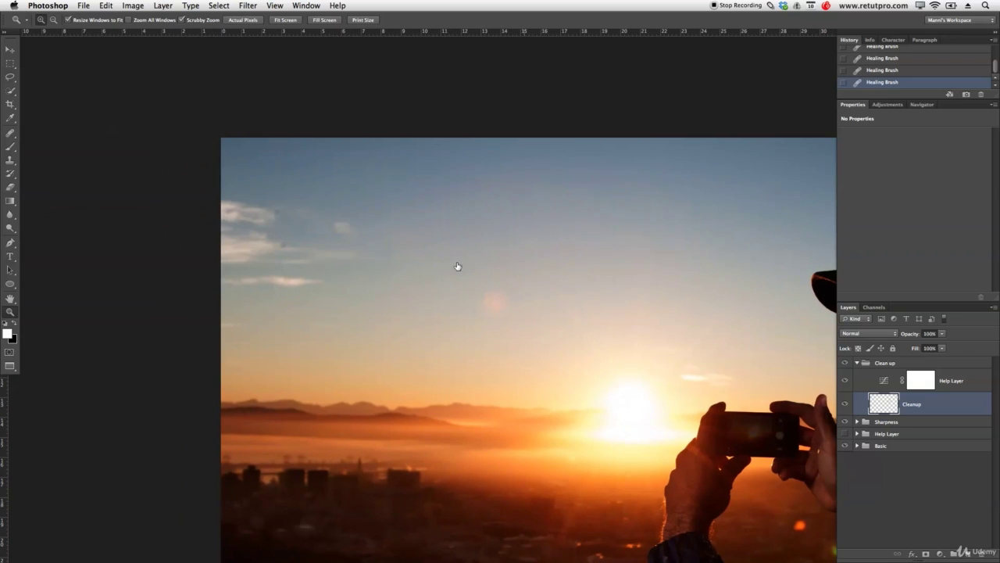
Hide the Curves help layer and heal the dust spots in and around the clouds, sampling matching cloud and sky areas beside them
left_click(847, 378)
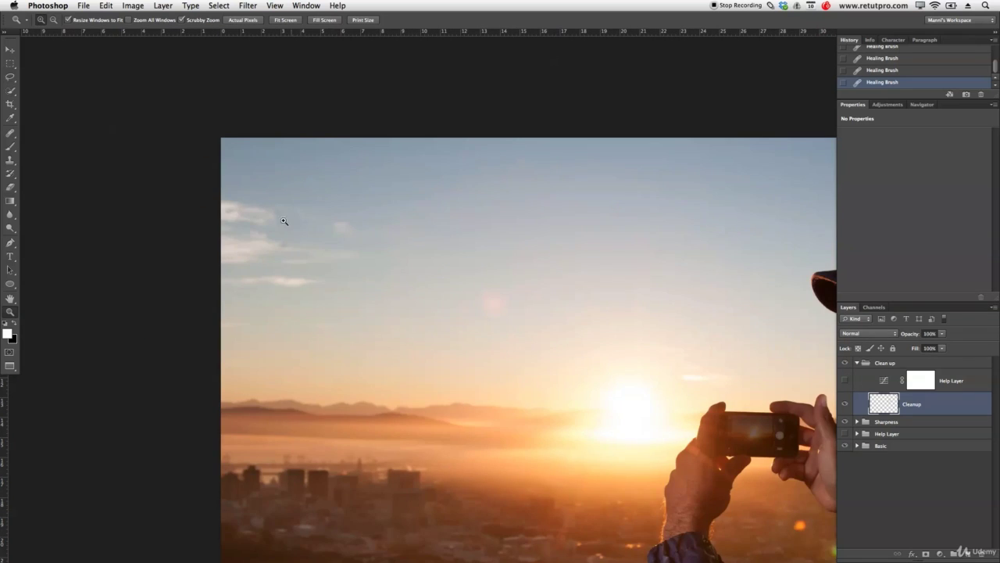
left_click_drag(280, 222, 325, 225)
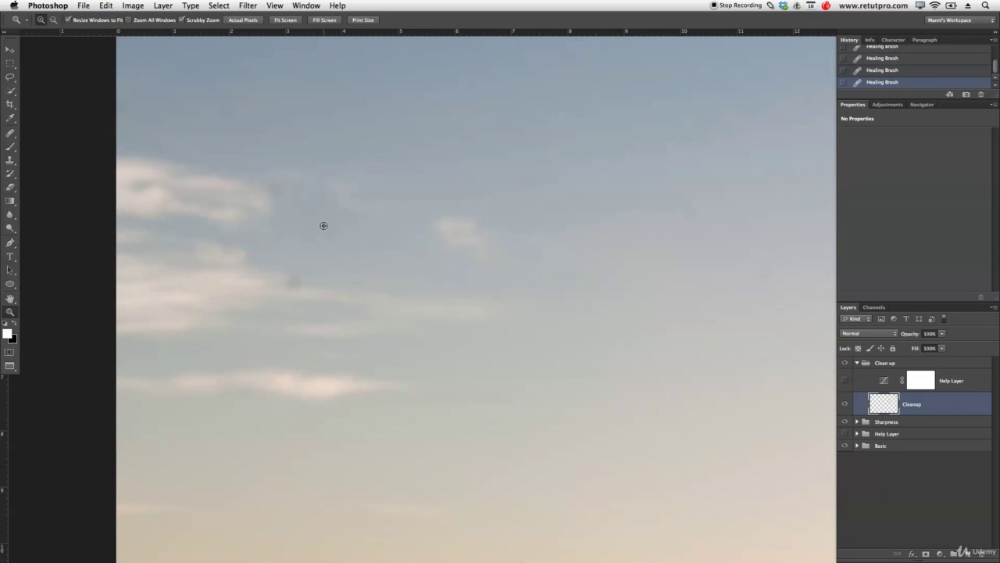
key("j")
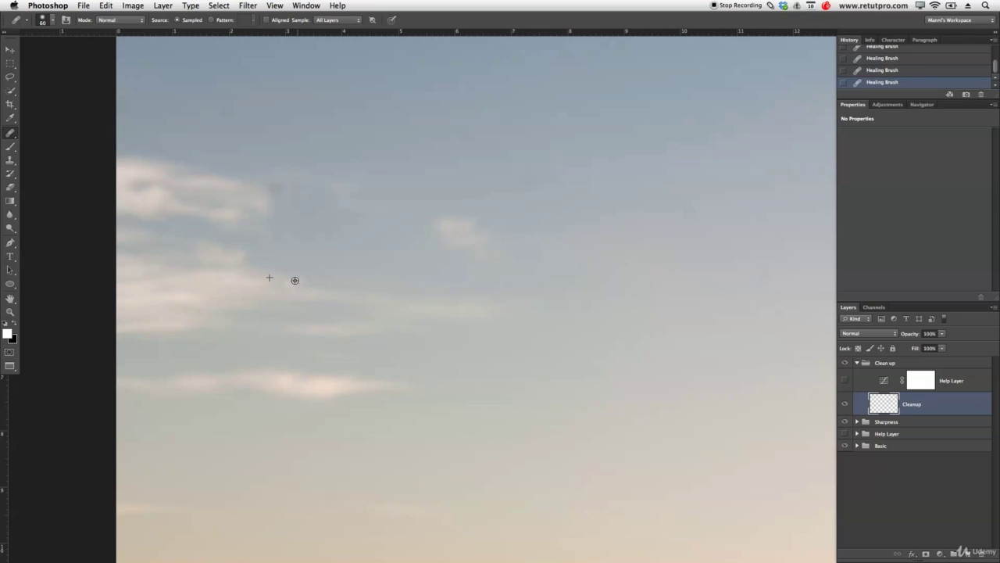
left_click(249, 193, "alt")
left_click_drag(278, 192, 270, 195)
left_click(278, 291, "alt")
left_click_drag(309, 290, 325, 288)
left_click(462, 267)
left_click(508, 212, "alt")
left_click_drag(537, 180, 529, 185)
Examine the lower sky, the whole photo and, with the Curves help layer shown, the sky in front of the cap for remaining spots
left_click_drag(432, 398, 415, 219)
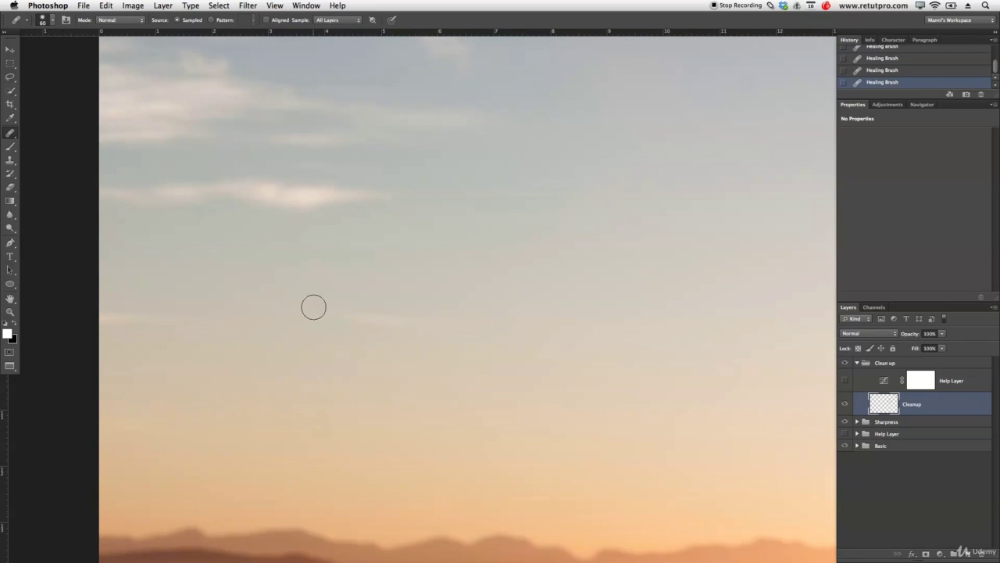
left_click_drag(614, 453, 377, 326)
key("z")
left_click_drag(453, 361, 397, 283)
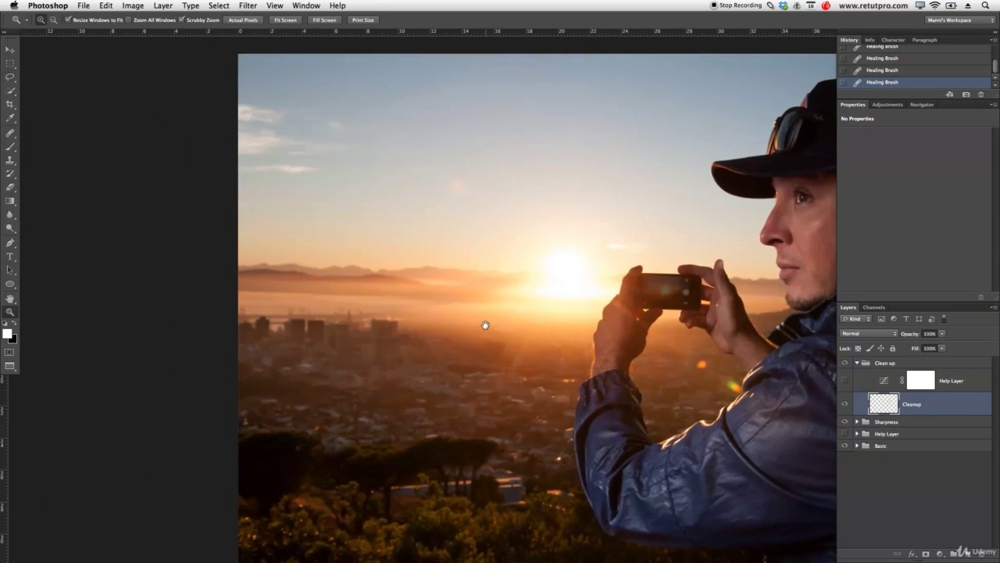
left_click_drag(485, 325, 467, 326)
left_click_drag(588, 351, 479, 334)
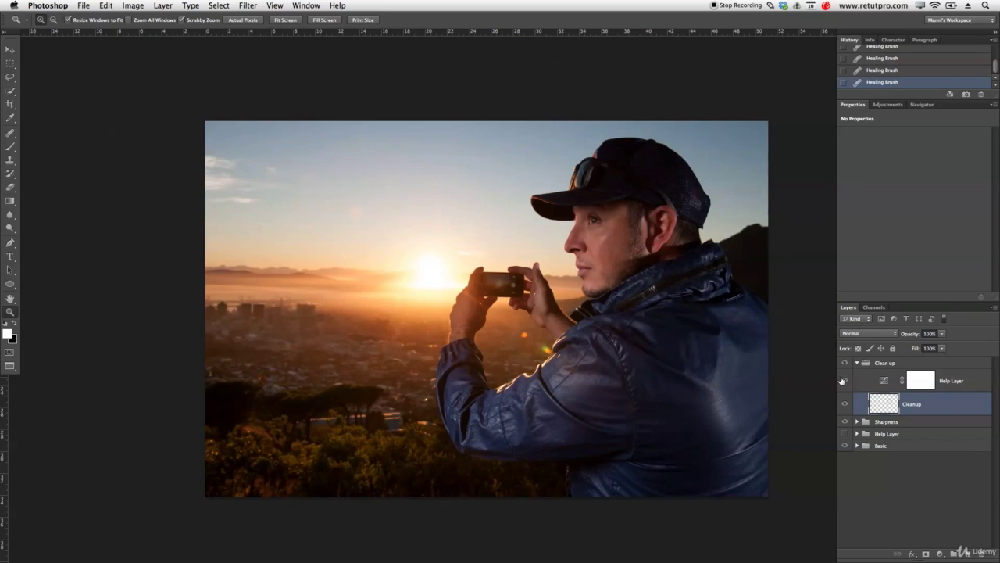
left_click(843, 381)
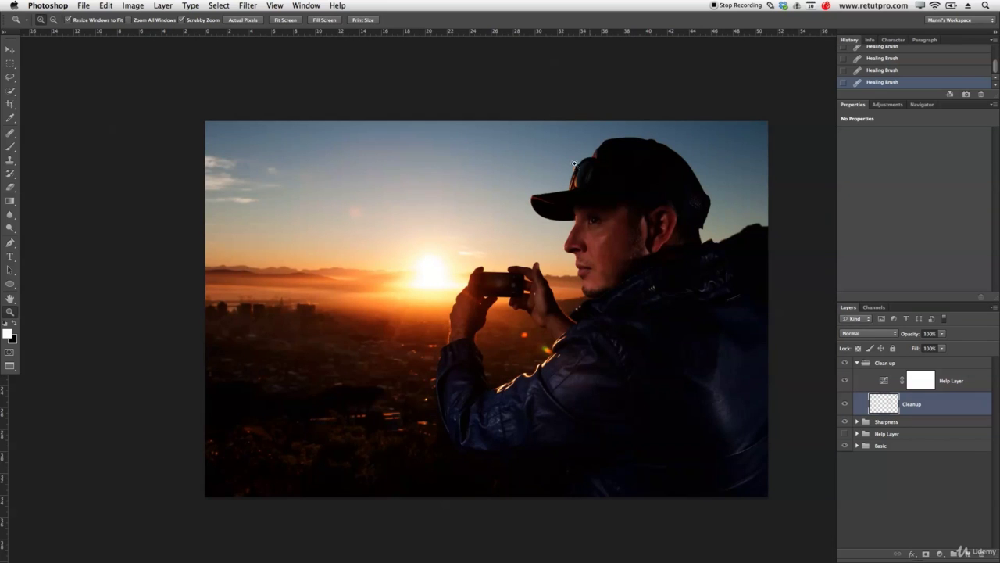
left_click_drag(545, 146, 591, 157)
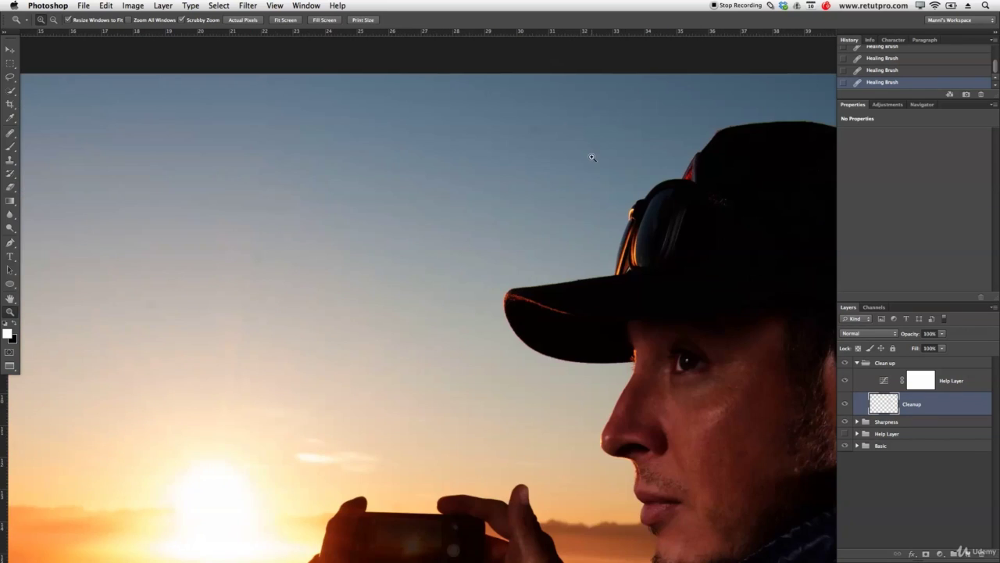
Hide the Curves help layer and heal the remaining dust spots in the sky between the sun and the cap's brim
left_click(843, 381)
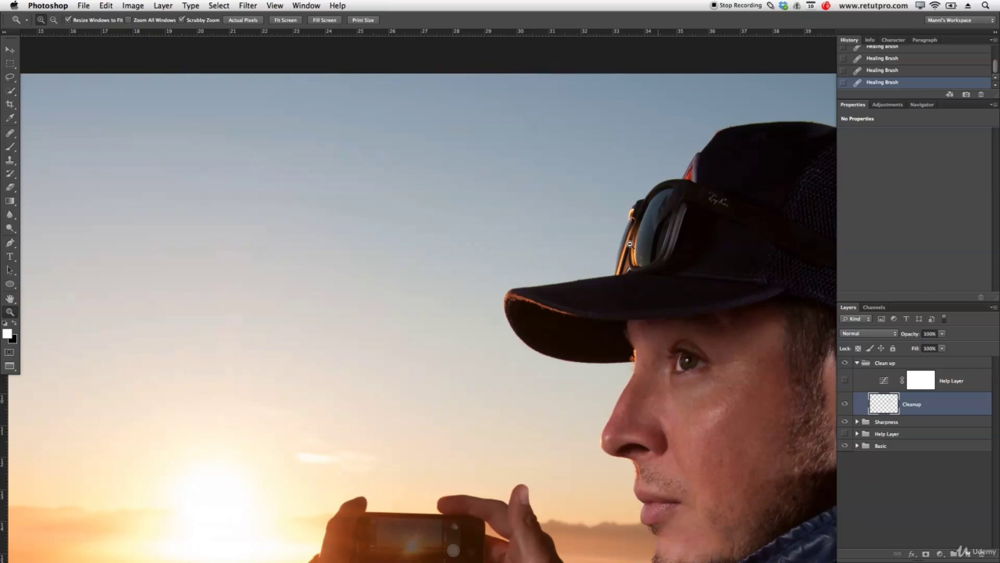
key("j")
left_click(519, 153, "alt")
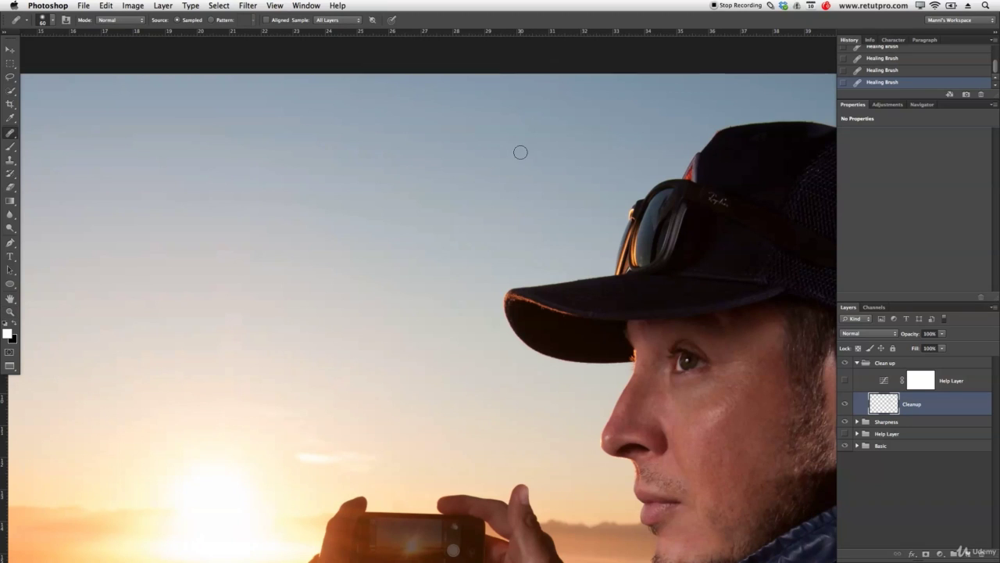
left_click_drag(529, 137, 532, 129)
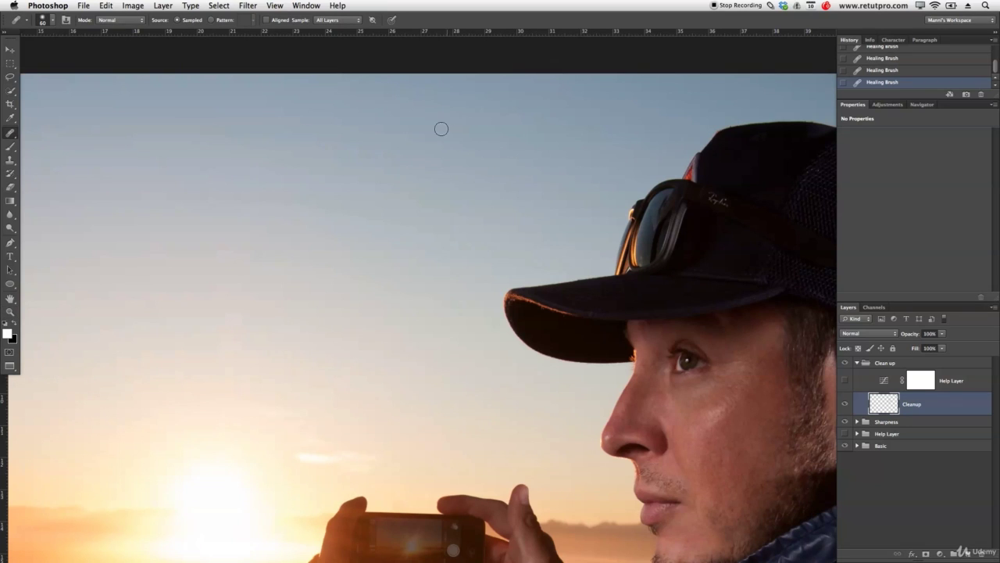
left_click_drag(440, 127, 444, 134)
left_click_drag(449, 305, 448, 312)
left_click_drag(304, 370, 291, 375)
Collapse the Clean up group and compare the whole photo with the group hidden and shown
mouse_move(611, 411)
left_mouse_down()
mouse_move(582, 395)
mouse_move(549, 399)
mouse_move(561, 296)
mouse_move(529, 248)
mouse_move(553, 260)
mouse_move(539, 262)
left_mouse_up()
left_click(856, 364)
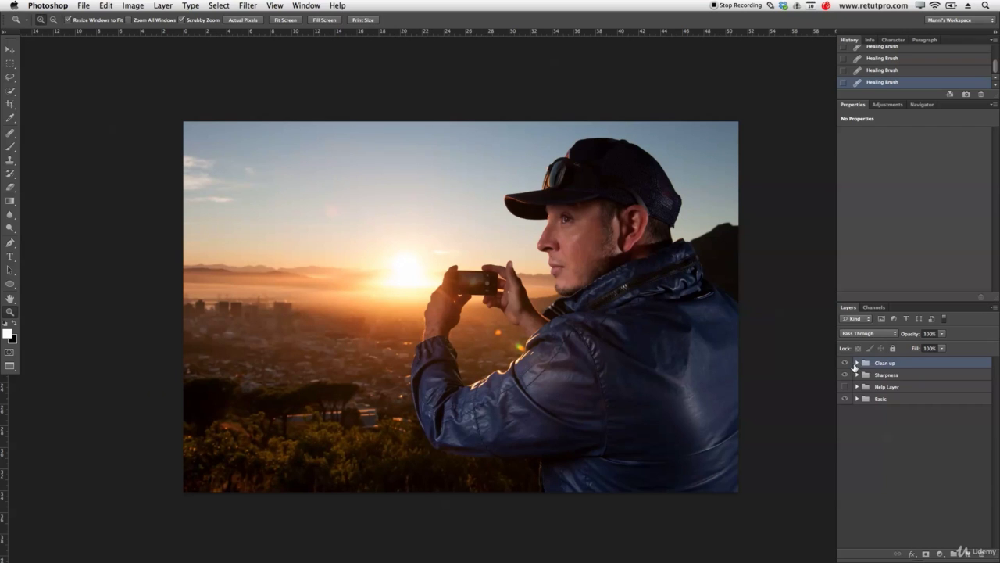
left_click(846, 364)
left_click(844, 365)
left_click(845, 364)
left_click(845, 364)
left_click_drag(520, 305, 568, 305)
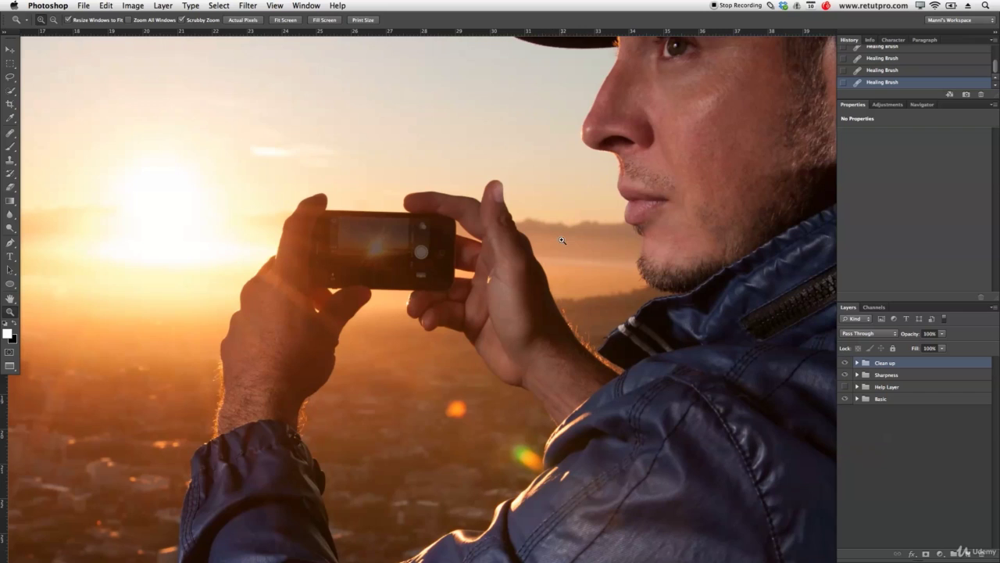
left_click_drag(562, 240, 517, 237)
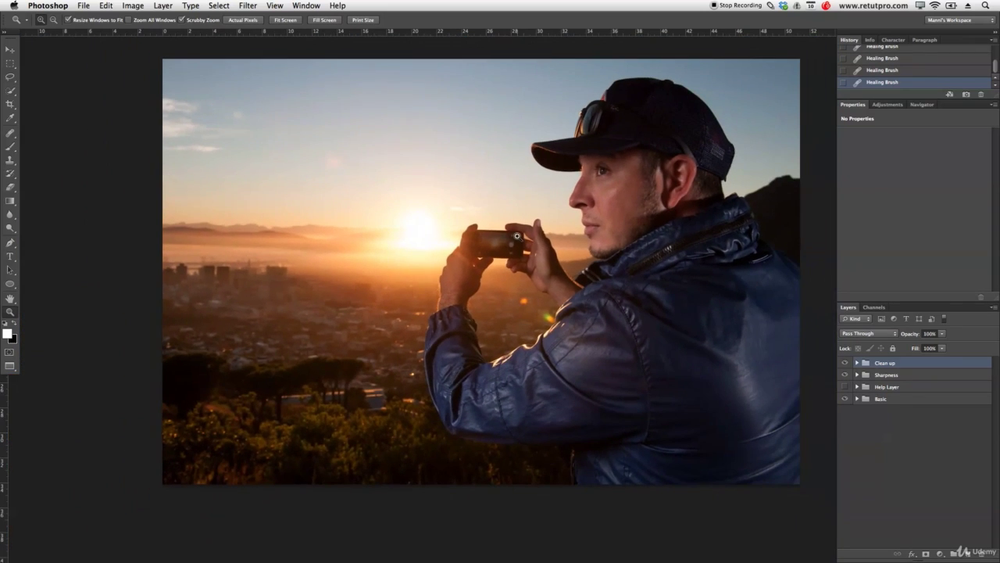